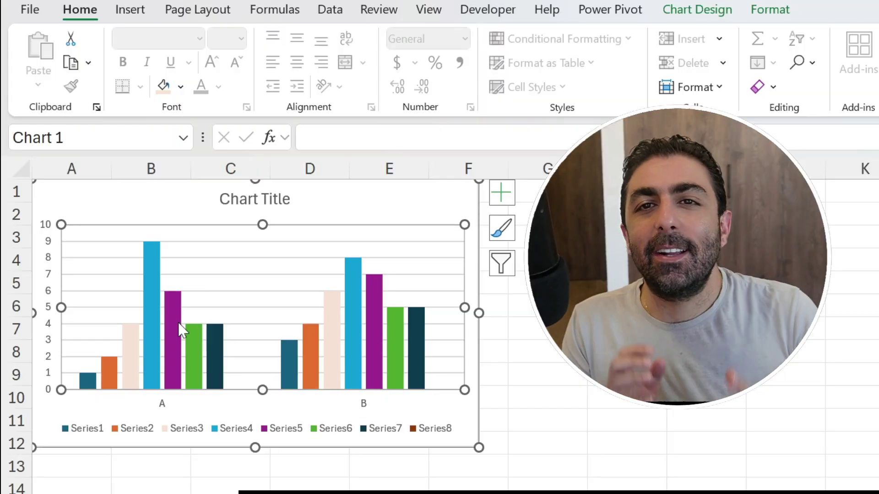
Fill the chart's Series5 bars with dark teal
click(179, 330)
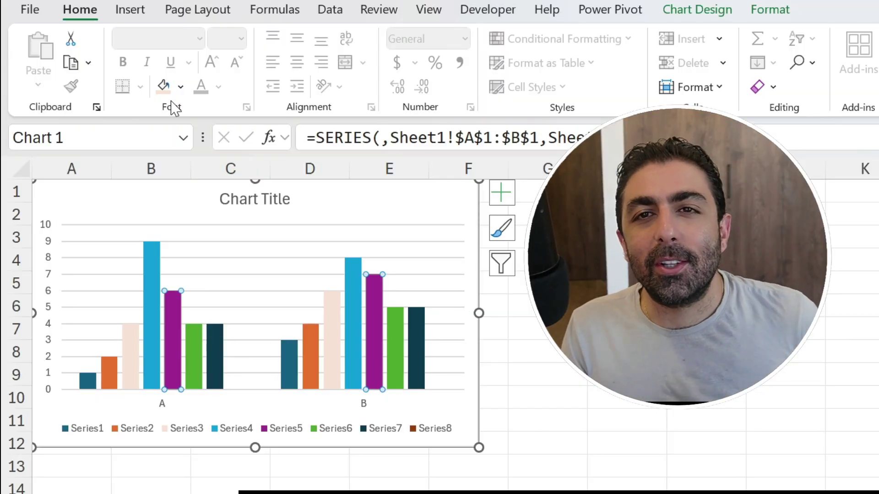
click(180, 86)
click(232, 200)
Fill the Series6 bars yellow, then select Series7 and bring up its fill colours
click(194, 331)
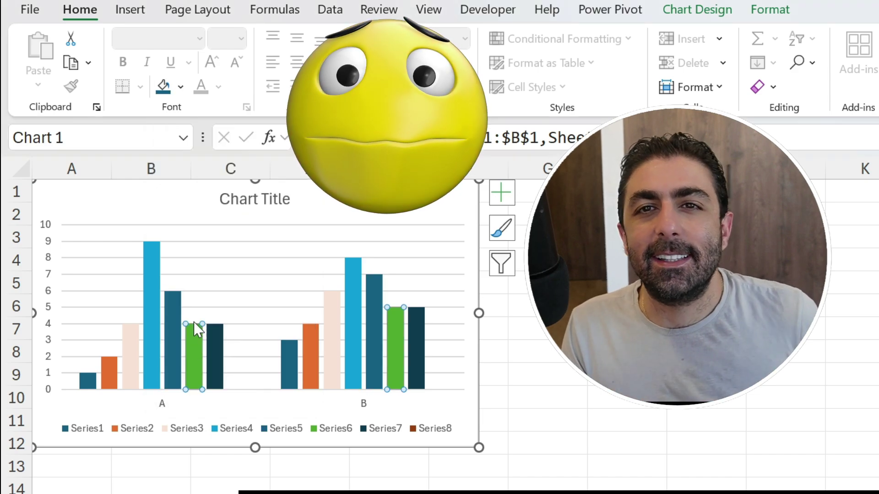
click(181, 86)
click(209, 328)
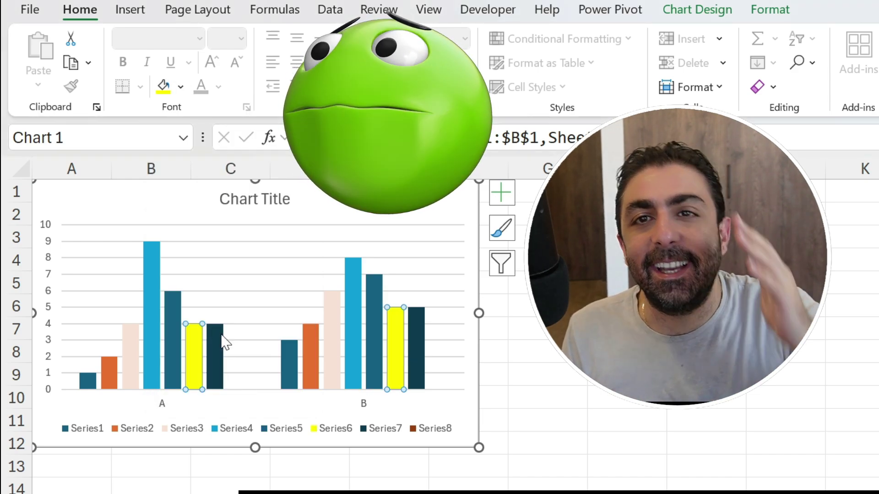
click(226, 343)
click(179, 86)
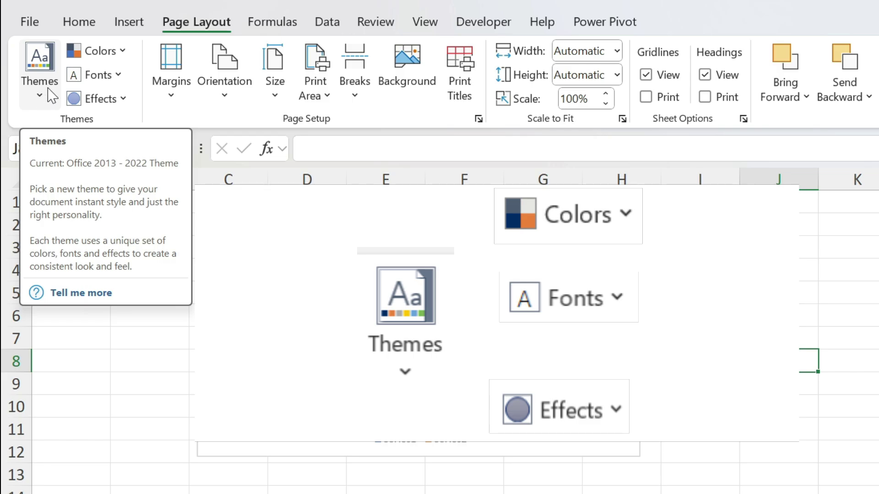
Create and save a theme colour set named Custom 2 with Accent 1 set to plum
click(96, 51)
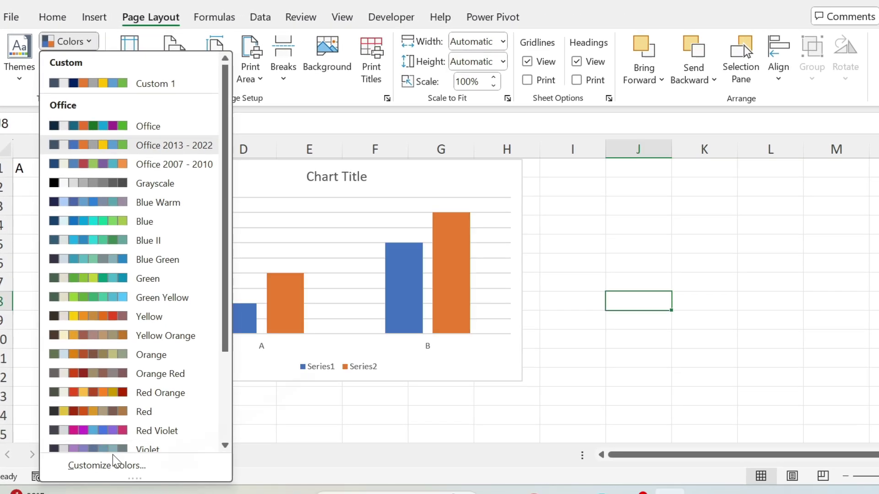
click(131, 471)
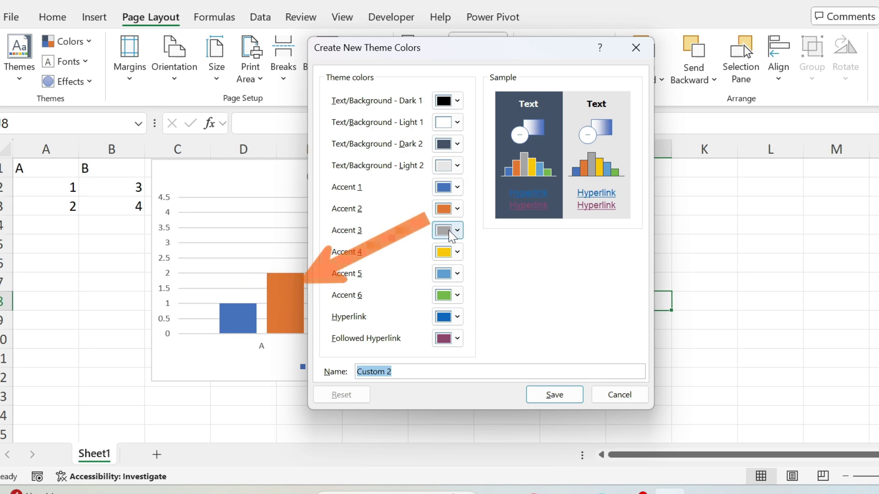
click(457, 189)
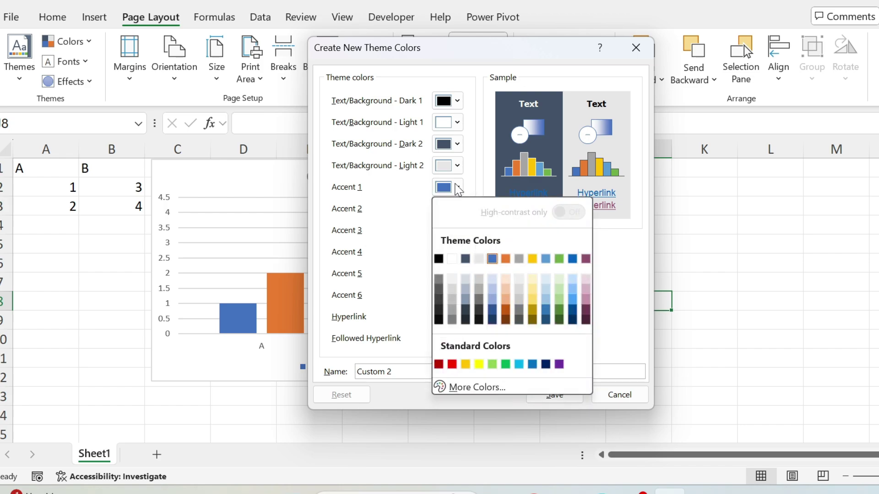
click(585, 259)
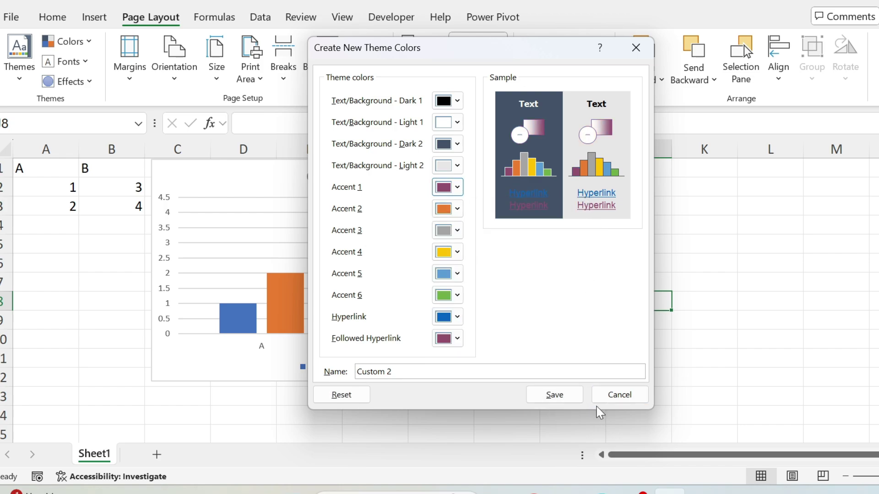
click(402, 373)
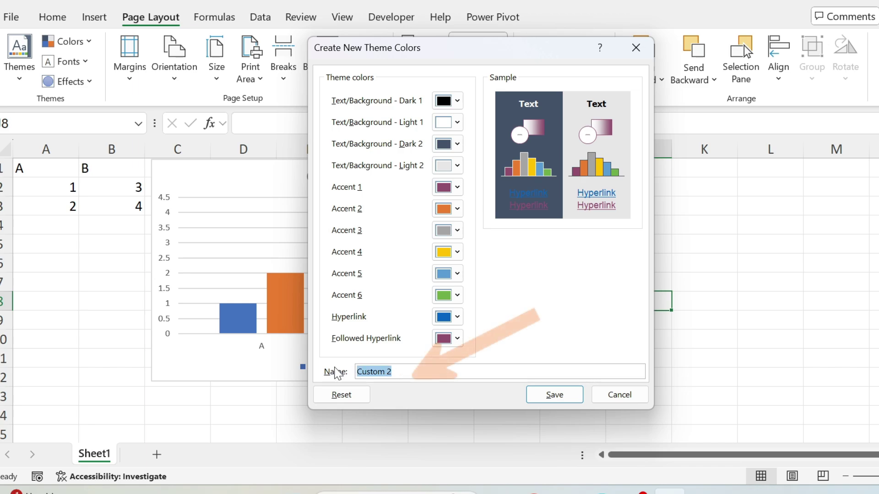
click(549, 396)
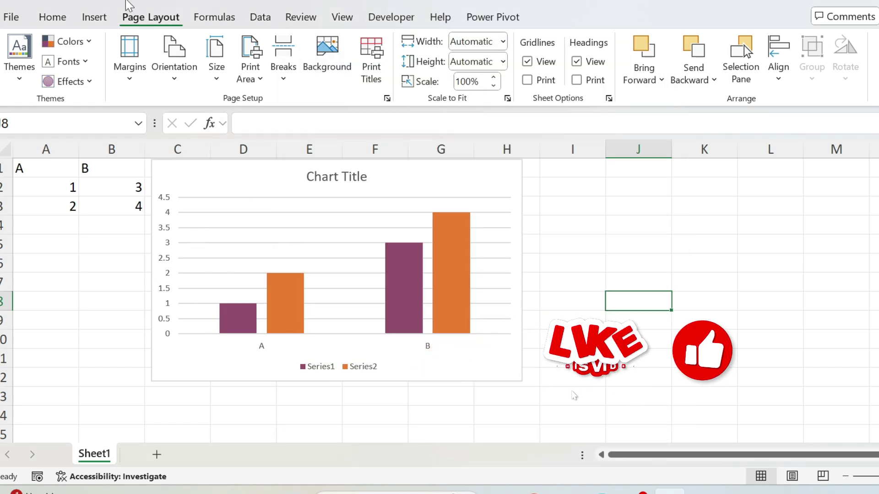
Look through the theme Colors, Fonts and Effects lists, ending in the Themes gallery
click(77, 41)
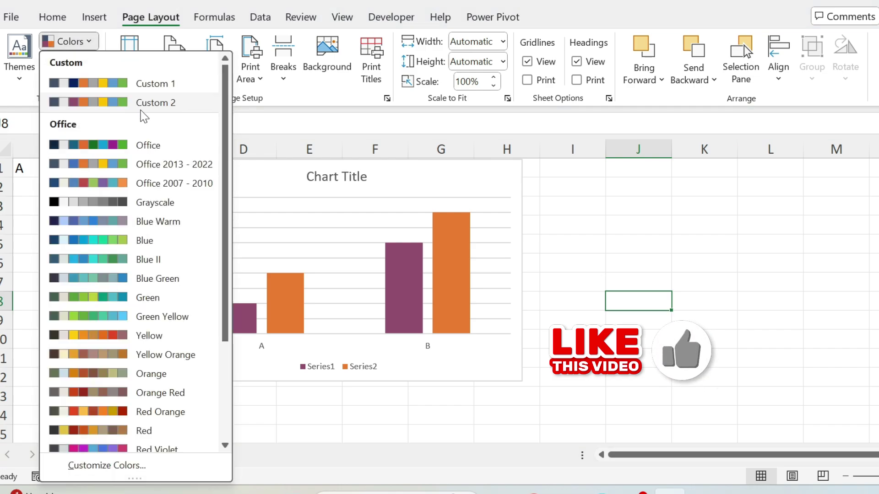
click(549, 211)
click(72, 65)
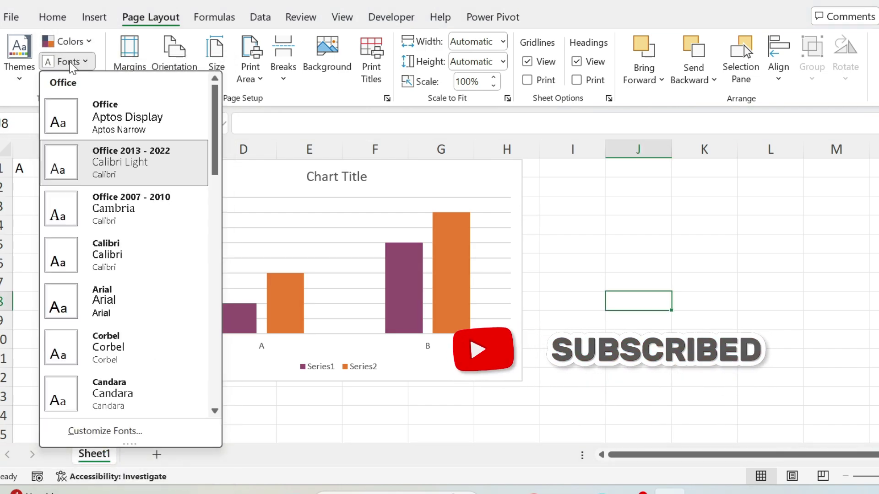
click(68, 63)
click(78, 84)
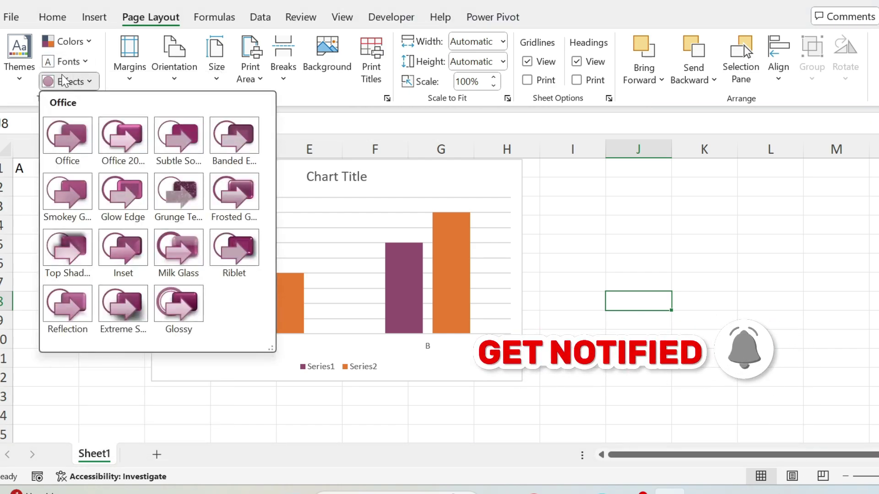
click(20, 57)
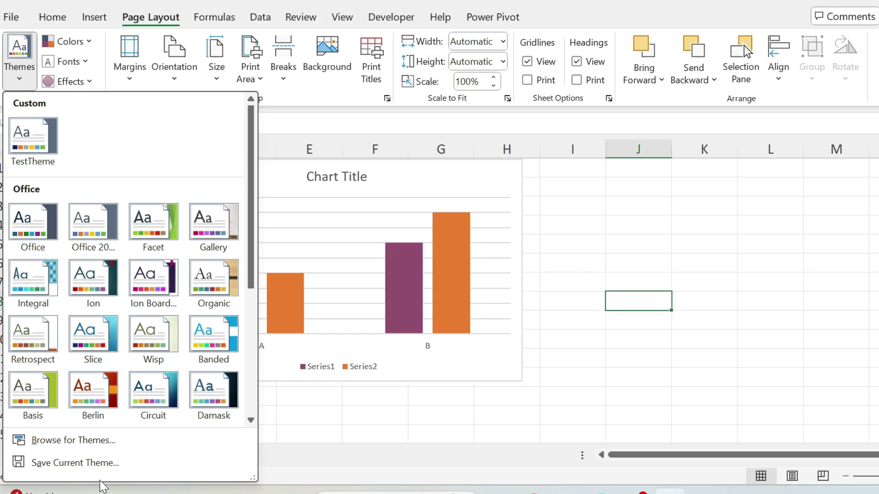
Save the current theme to a file named TestTheme1.thmx
click(101, 467)
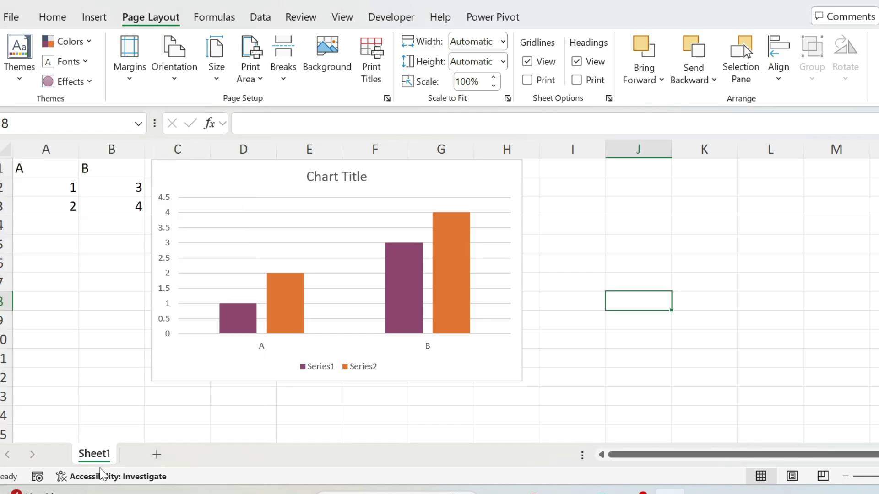
click(170, 136)
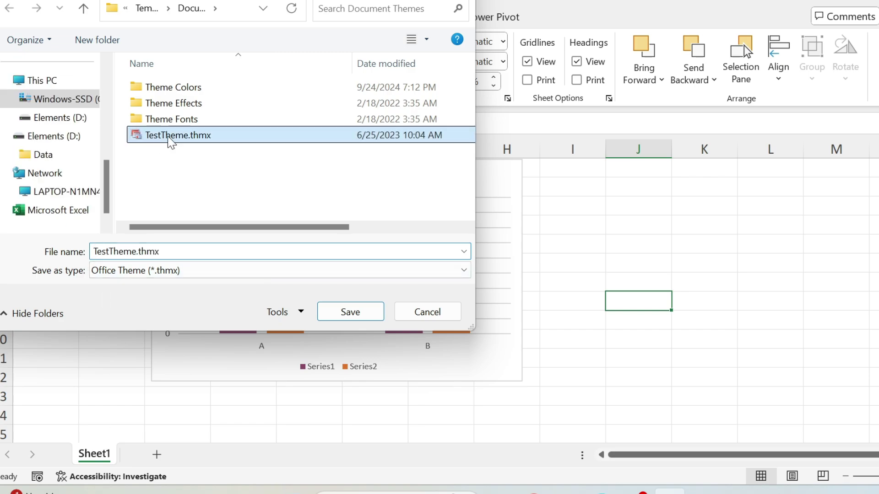
double_click(138, 251)
click(141, 252)
text(1)
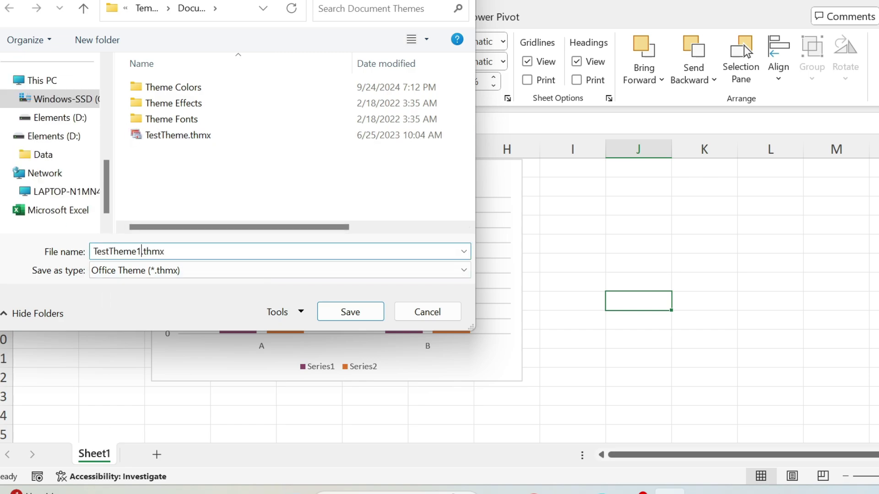
click(349, 311)
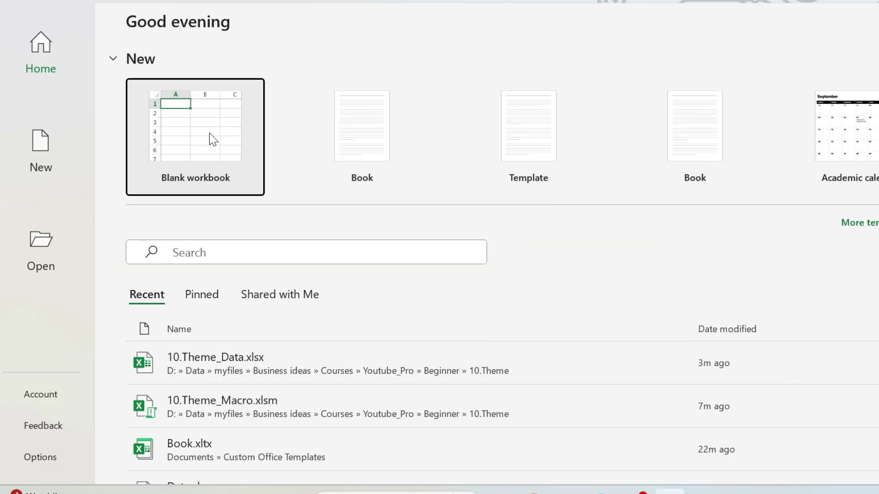
Create a blank workbook and apply the TestTheme1 theme from the Themes gallery
click(213, 139)
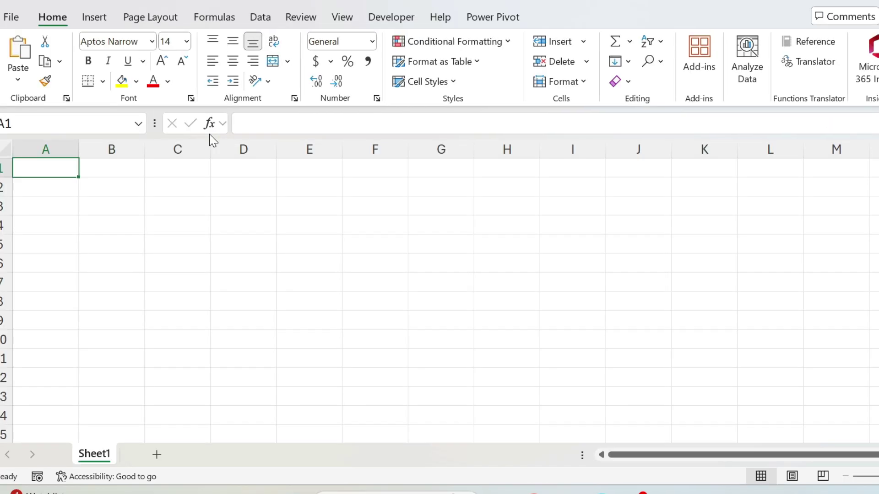
click(174, 17)
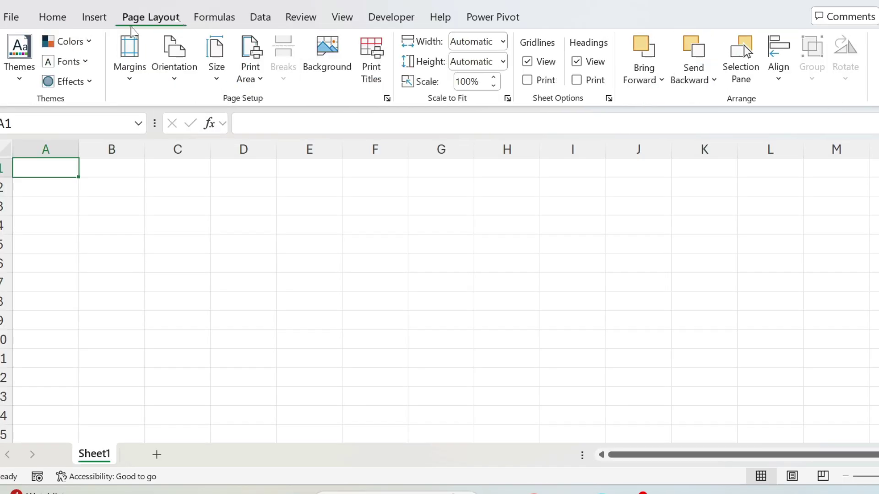
click(17, 68)
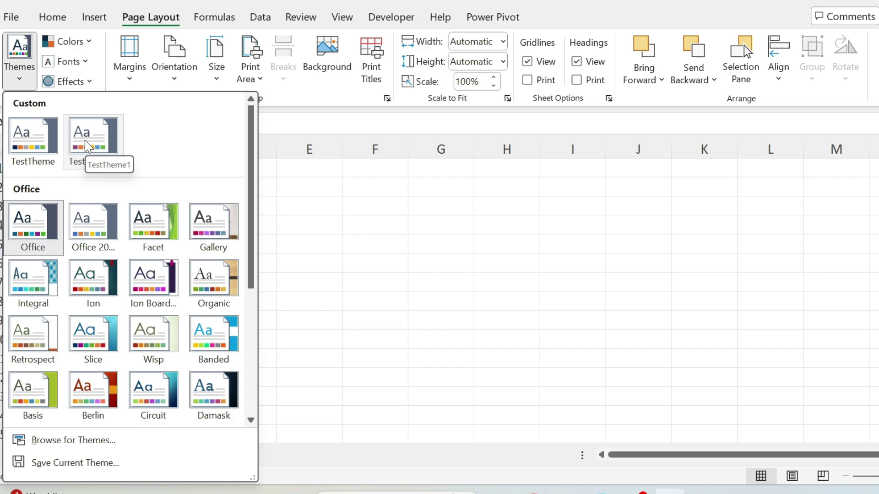
click(392, 217)
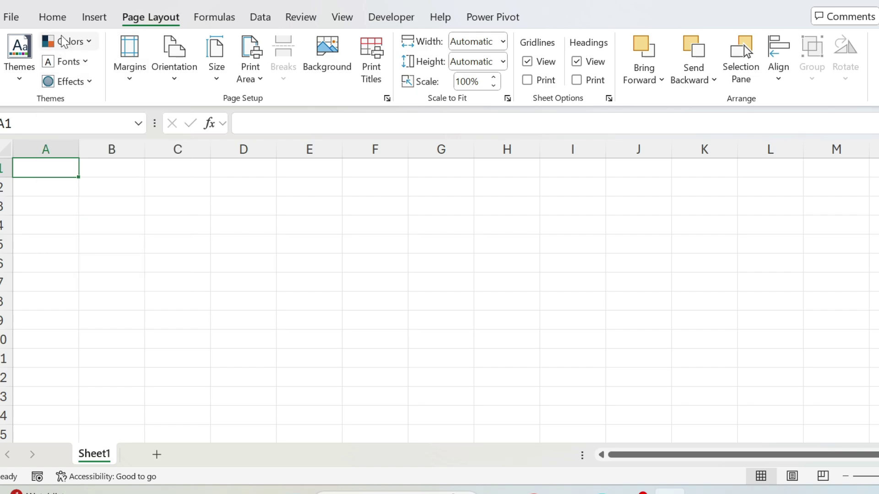
click(31, 74)
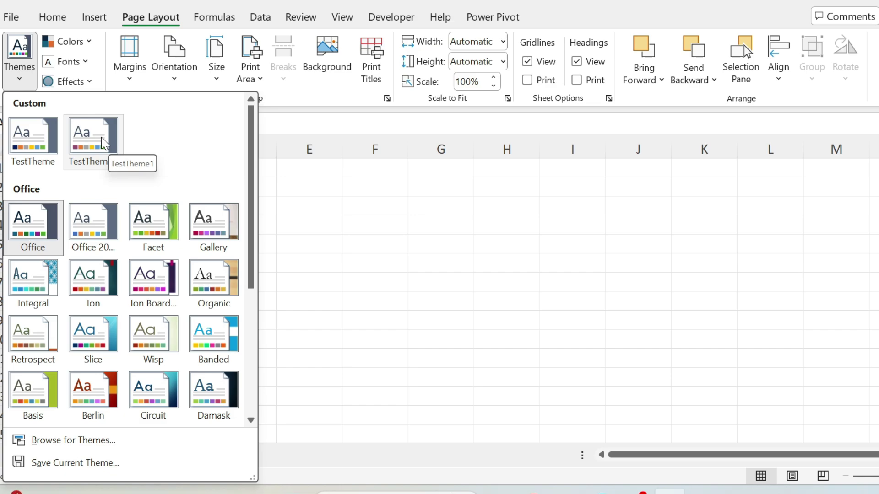
click(103, 143)
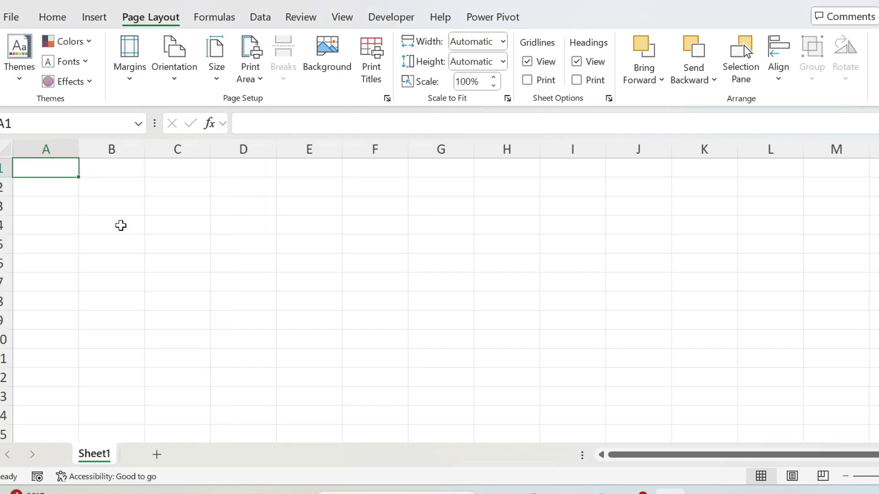
click(17, 16)
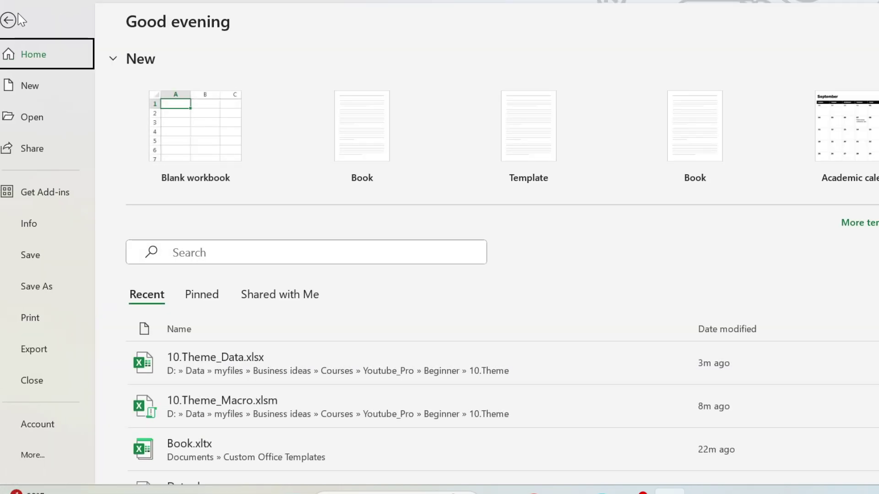
Export the workbook as template Book.xltx in Documents\Custom Office Templates, replacing the existing file
click(35, 348)
click(216, 122)
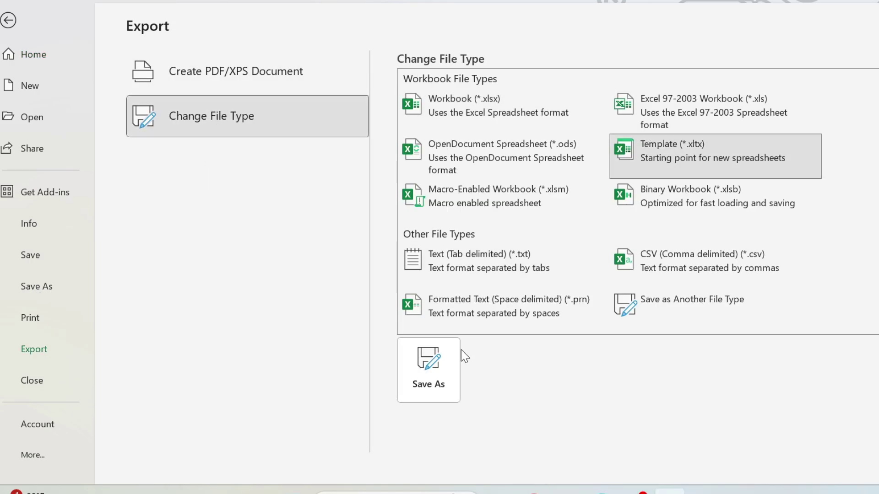
click(411, 384)
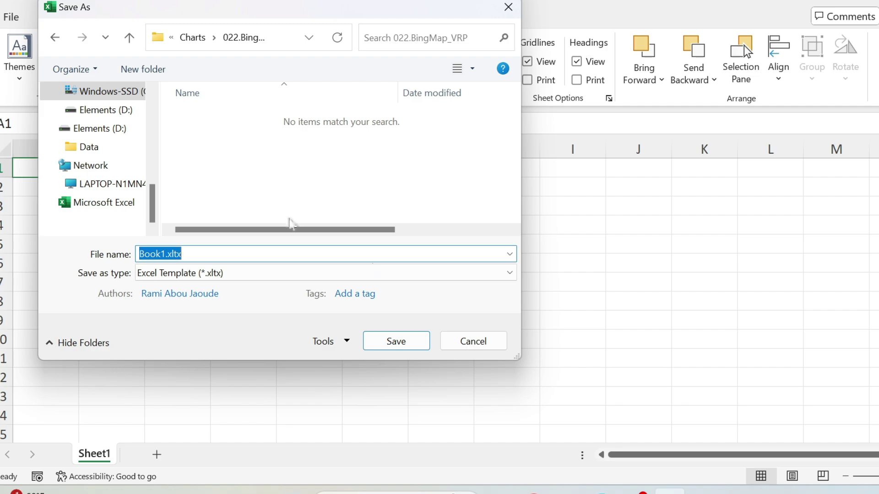
drag(152, 201, 153, 106)
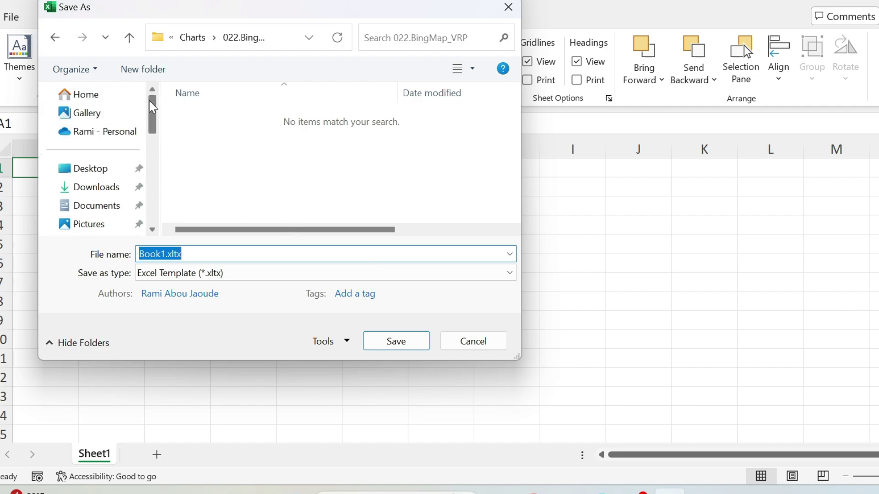
click(97, 210)
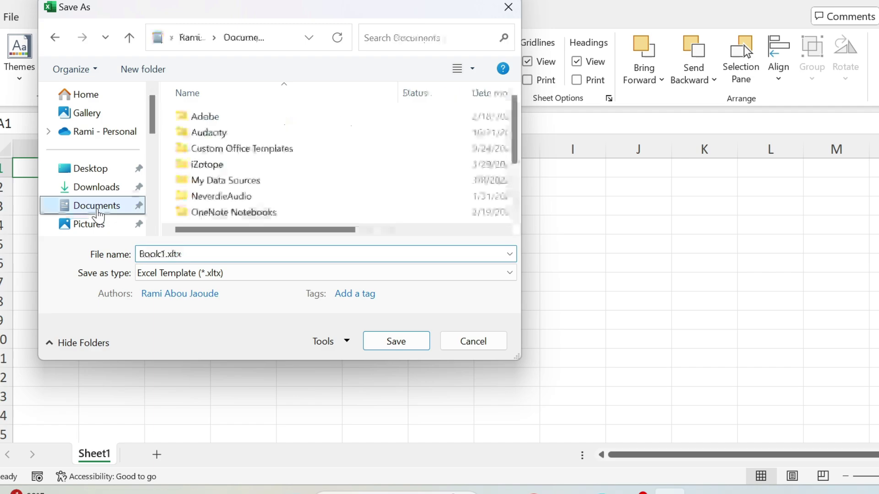
double_click(242, 151)
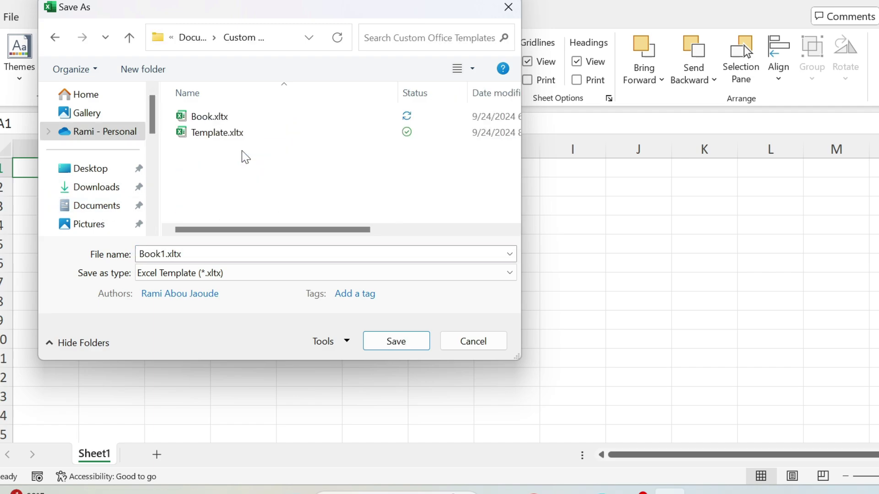
double_click(157, 254)
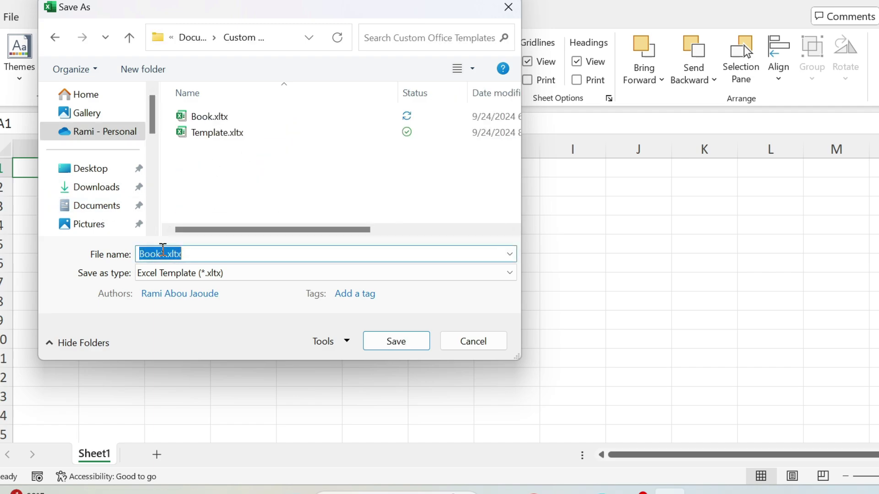
click(160, 254)
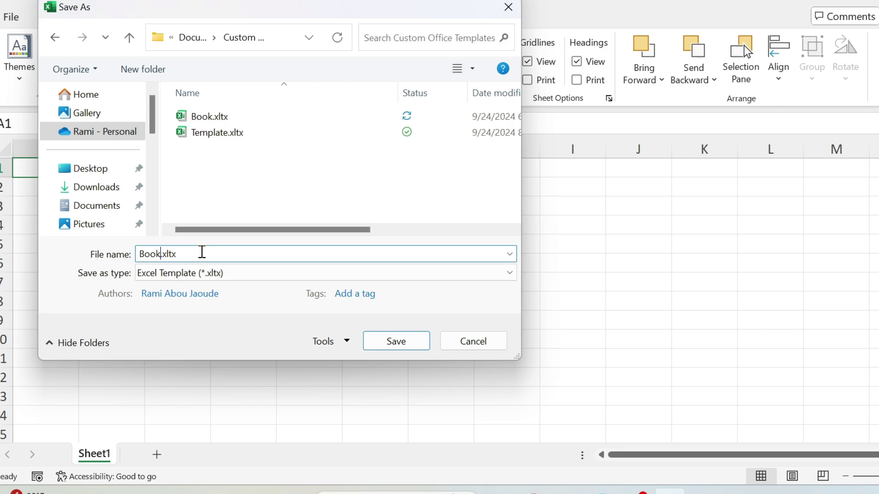
click(395, 340)
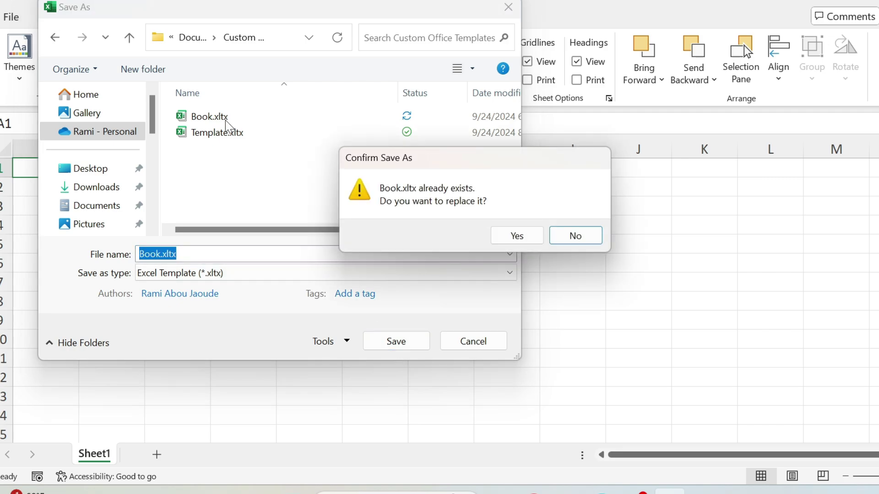
click(515, 236)
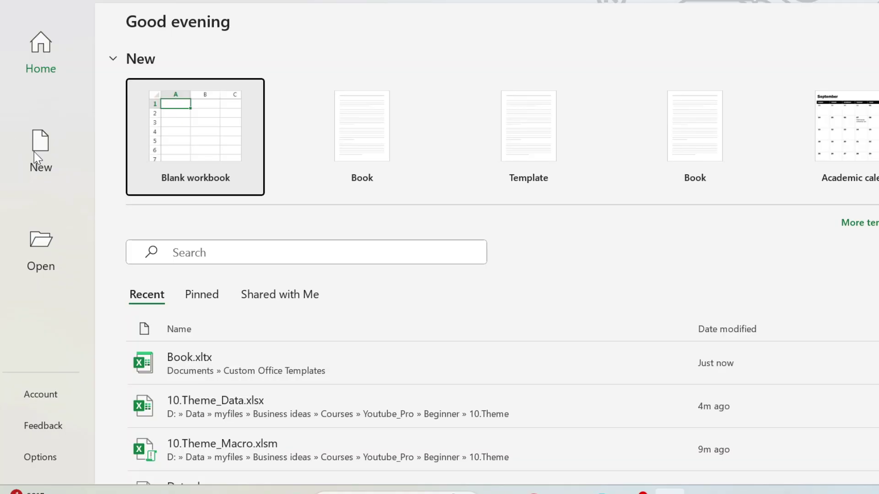
Create a new workbook from the personal Book template
click(37, 151)
scroll(280, 331, down, 3)
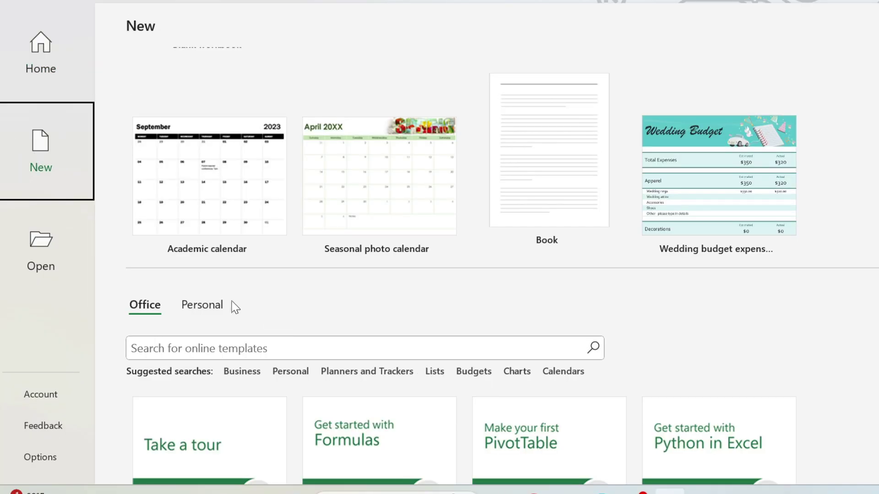
click(220, 301)
scroll(220, 299, down, 4)
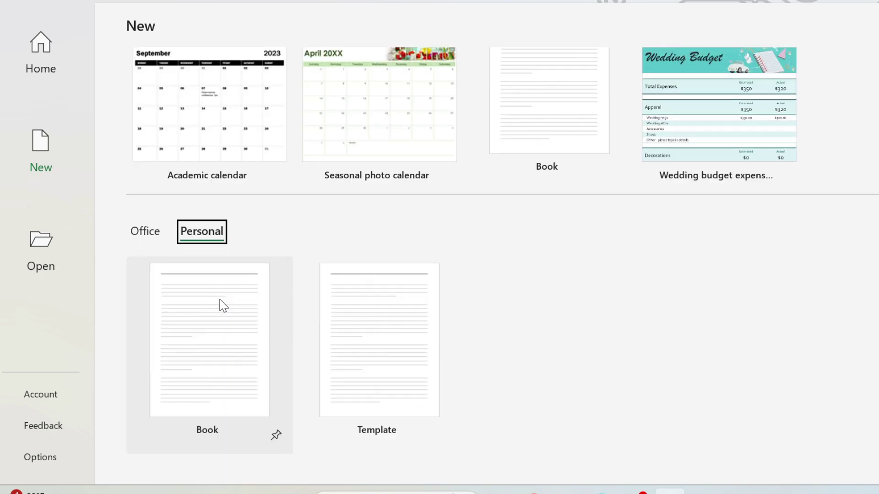
click(211, 364)
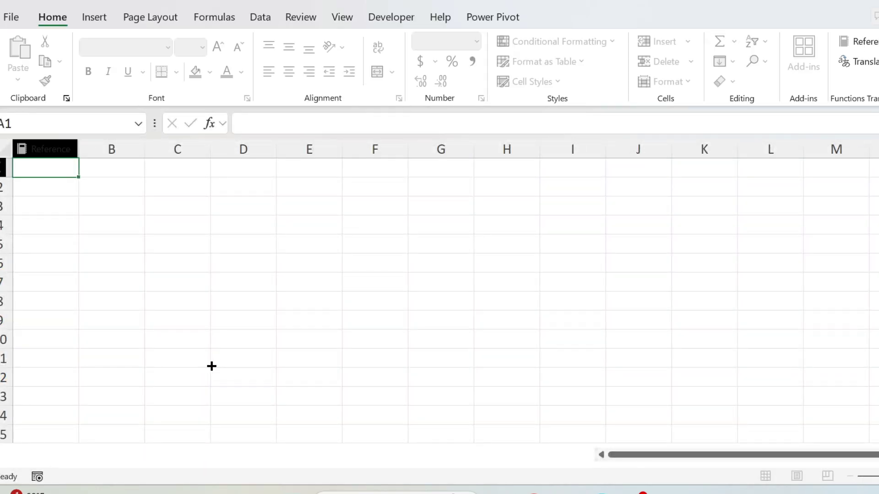
click(208, 364)
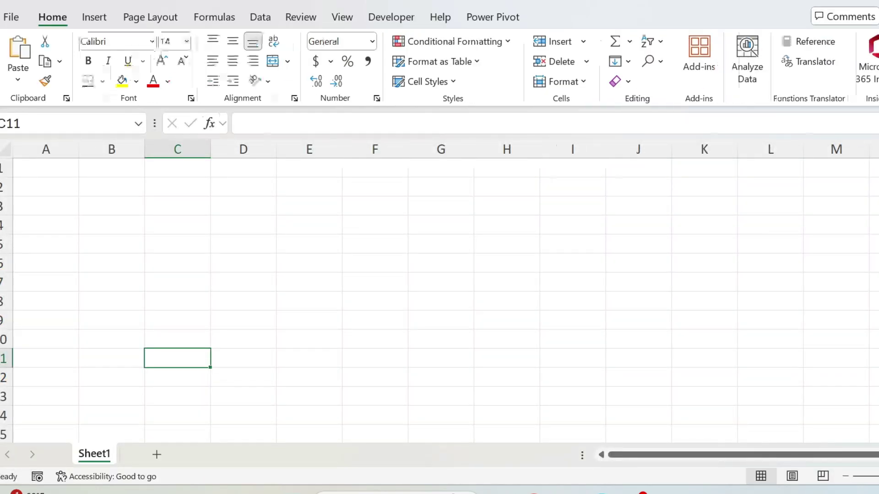
Check that the custom TestTheme themes appear in the Page Layout Themes list
click(154, 14)
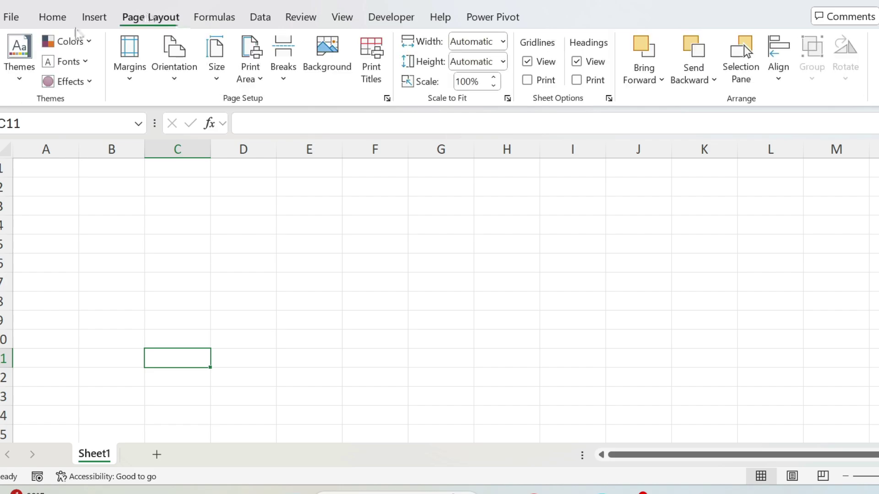
click(20, 68)
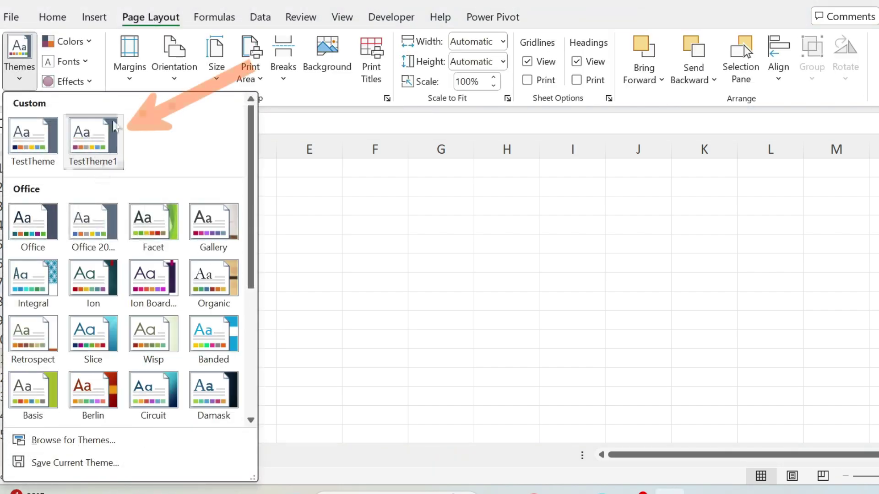
click(353, 207)
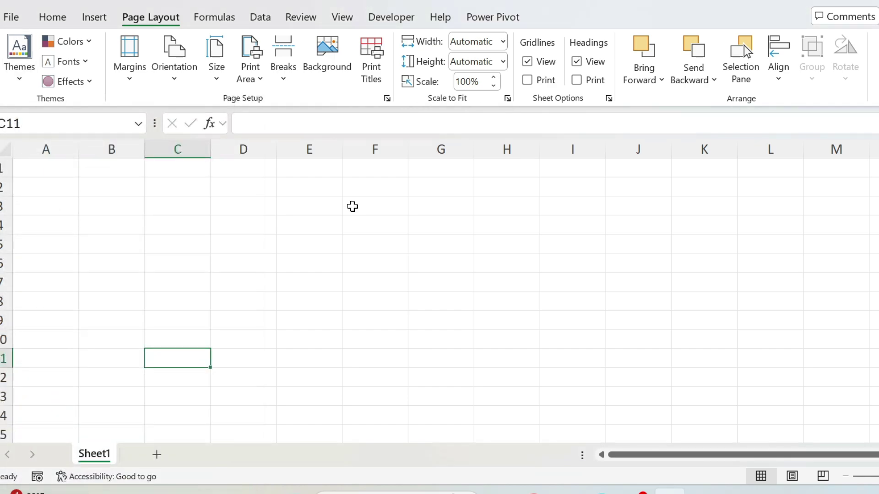
Search This PC in File Explorer for xlstart and open the XLSTART folder
click(567, 491)
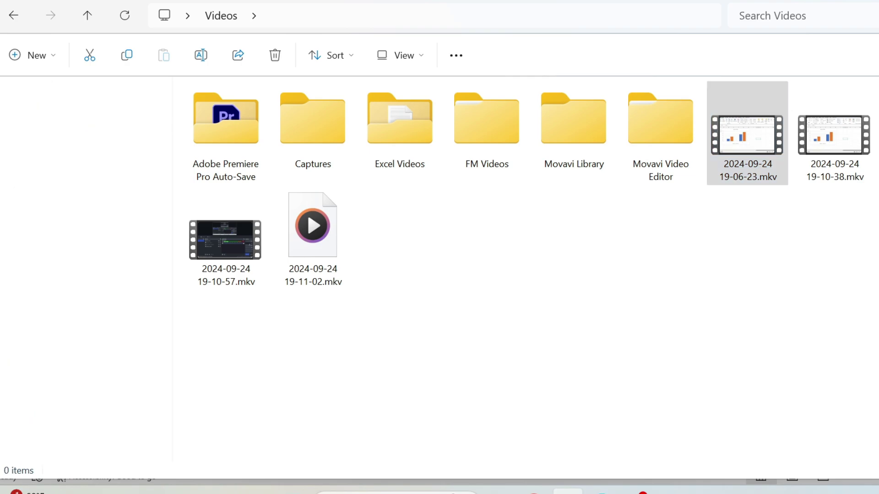
click(40, 89)
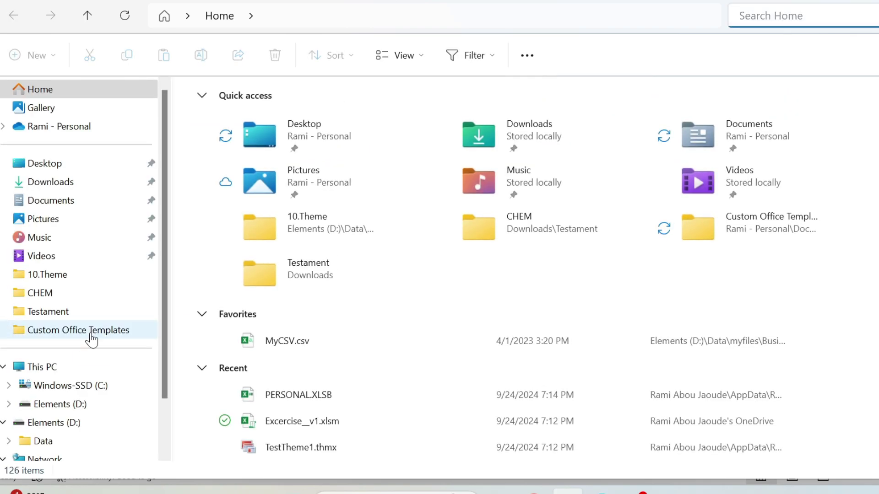
click(62, 366)
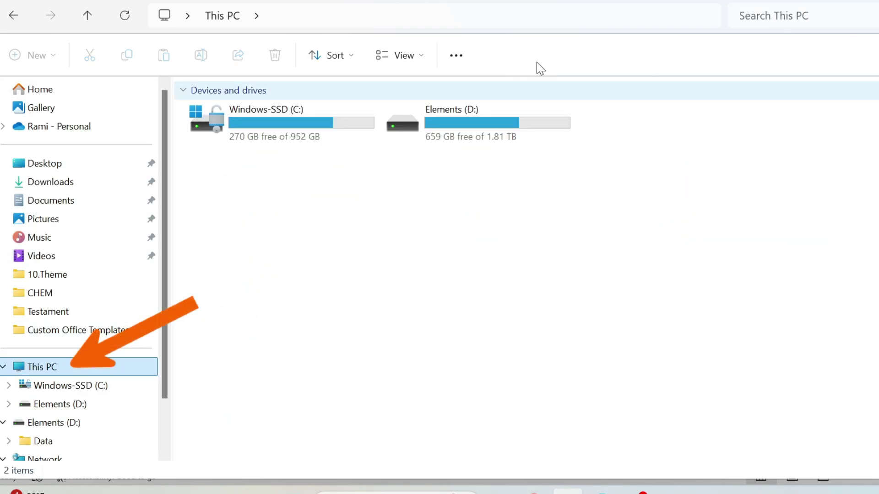
click(802, 8)
text(x)
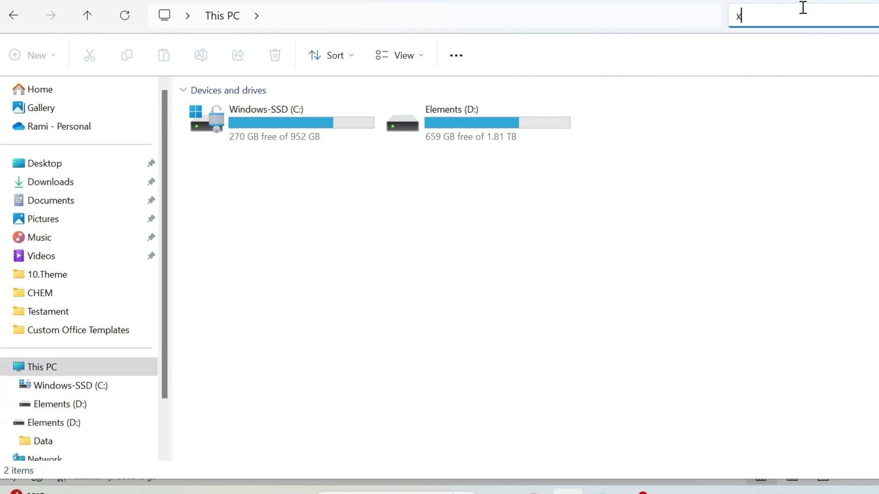
text(lstart)
key(Return)
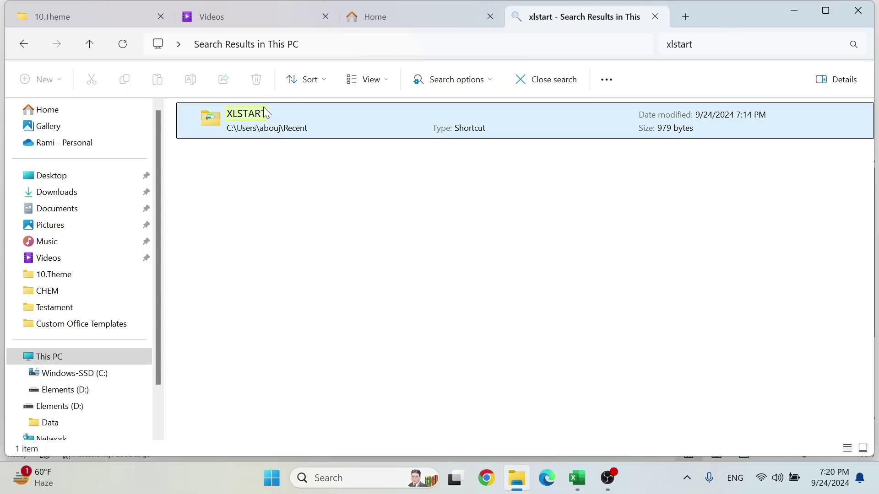
double_click(334, 125)
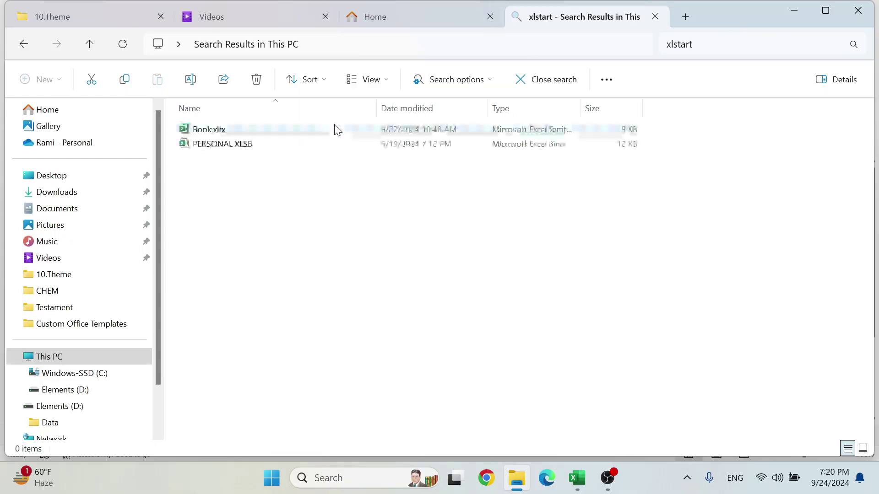
Select the XLSTART folder's location path in its Properties, then close the XLSTART tab
right_click(334, 210)
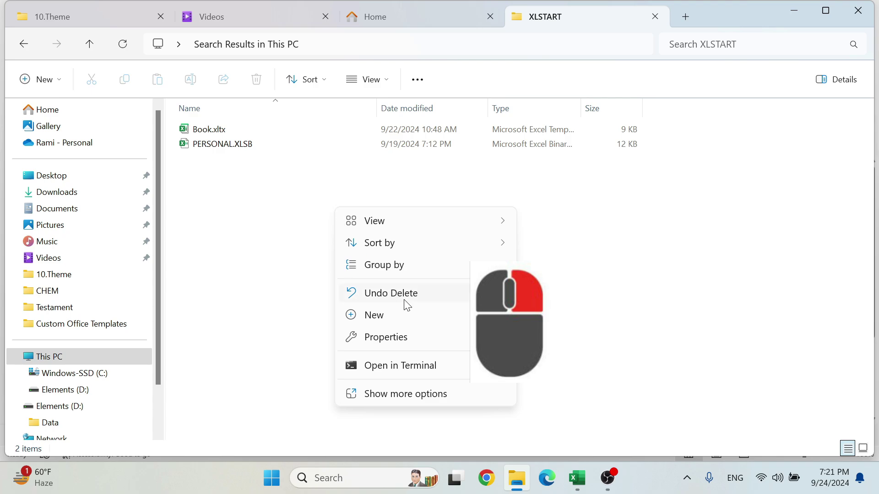
click(416, 339)
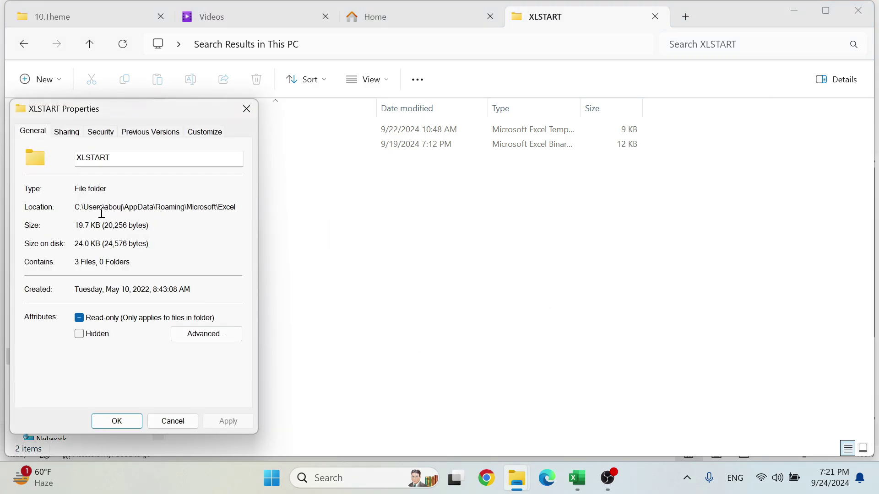
drag(78, 206, 233, 209)
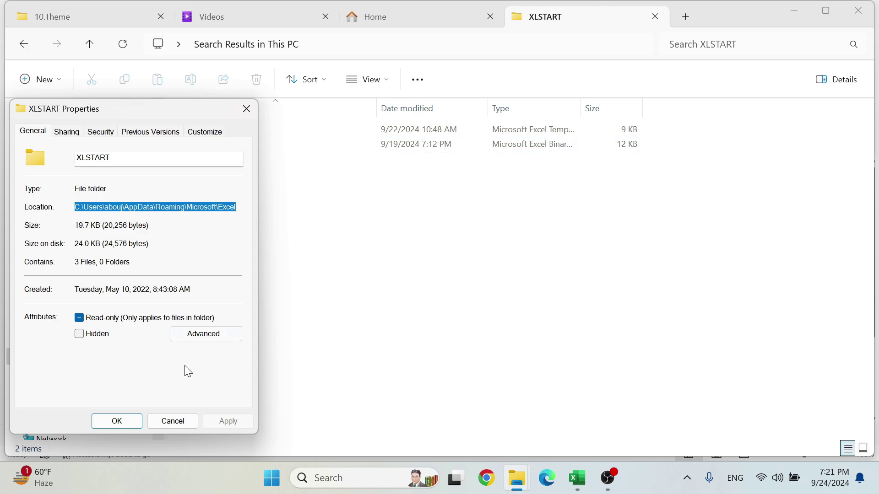
click(173, 417)
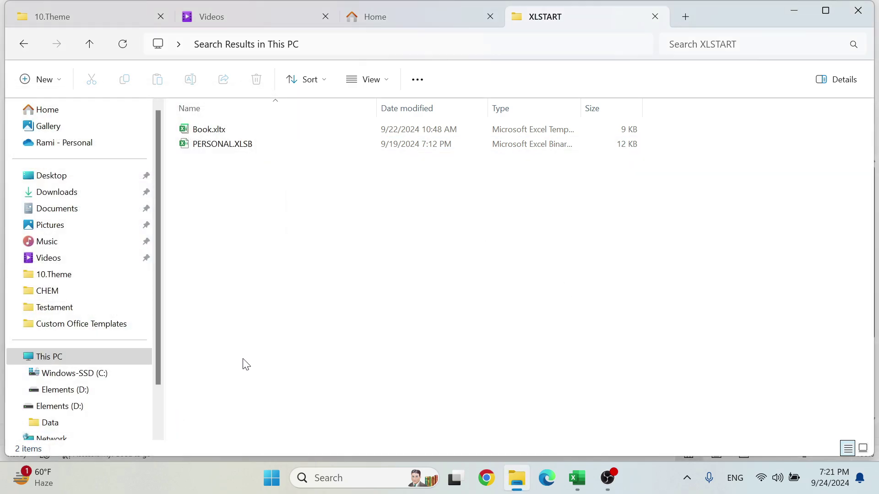
click(654, 17)
Back in Excel, review the workbook's Themes, theme Colors and theme Fonts lists
click(490, 17)
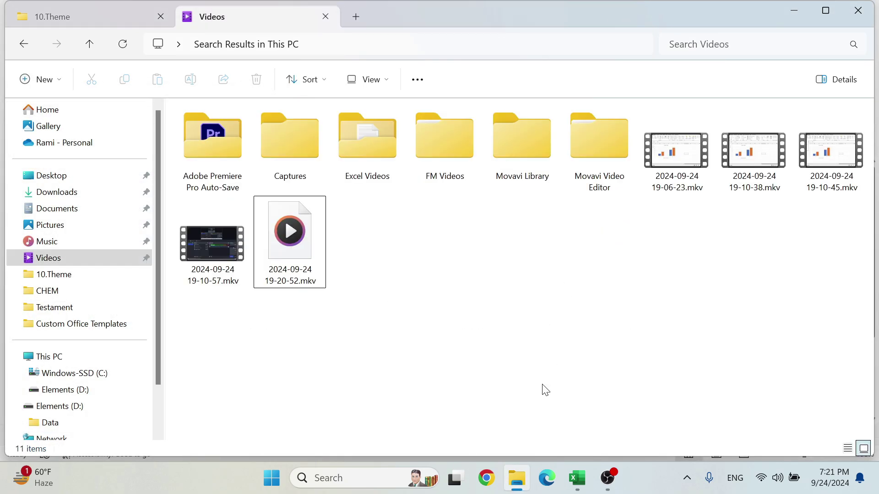
click(577, 479)
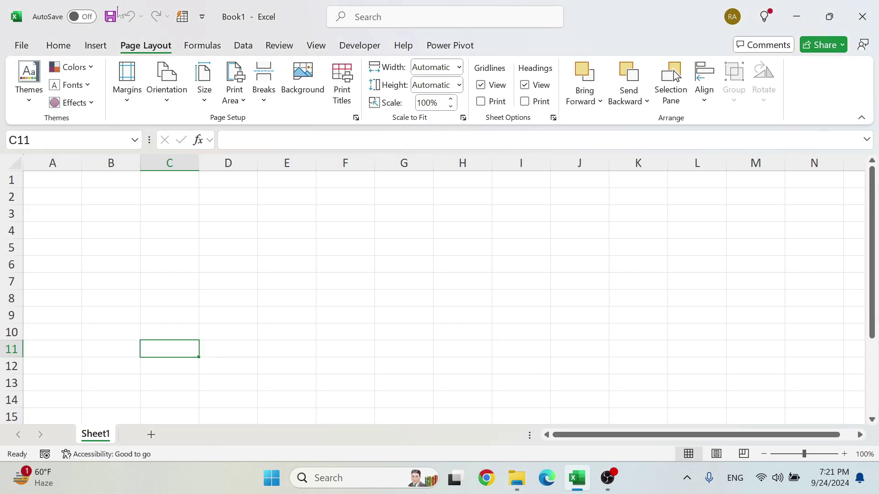
click(20, 84)
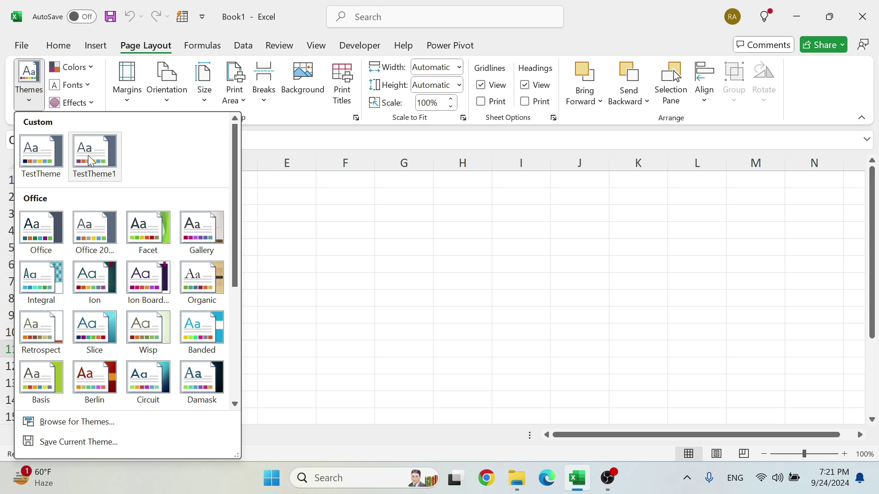
click(60, 68)
click(79, 67)
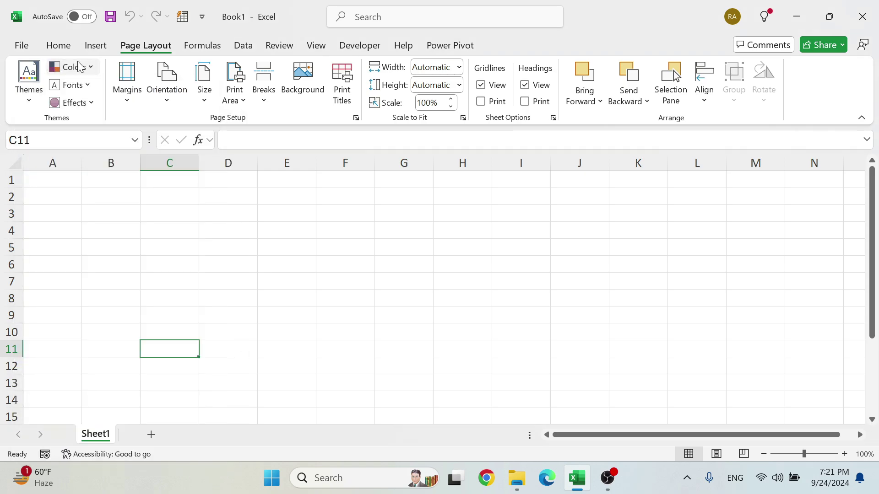
click(69, 85)
click(267, 255)
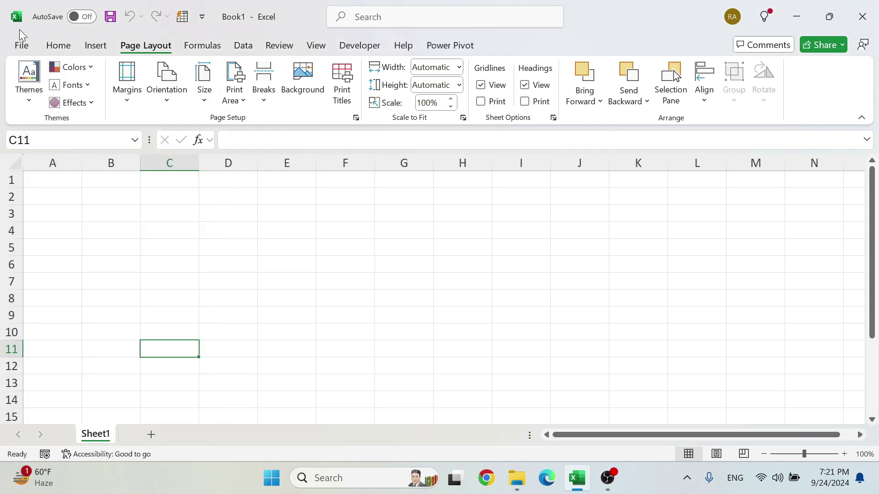
Begin saving the workbook as an Excel Template (*.xltx) via Export > Change File Type
click(21, 45)
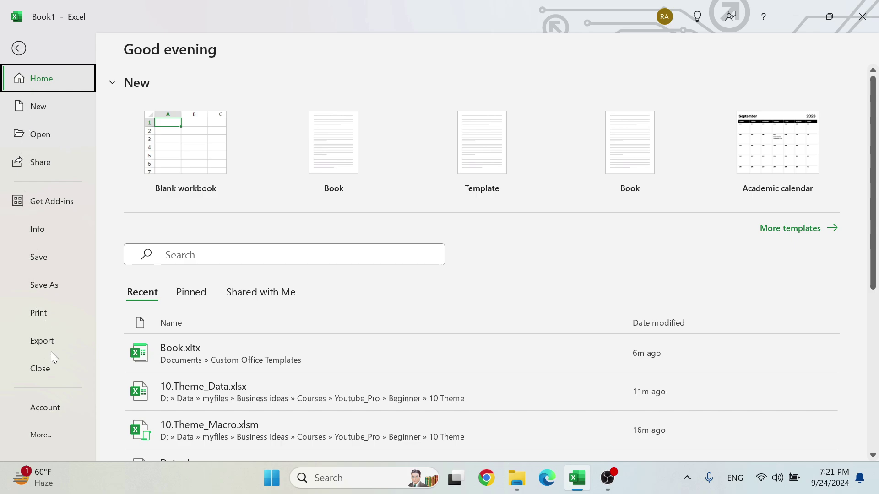
click(59, 339)
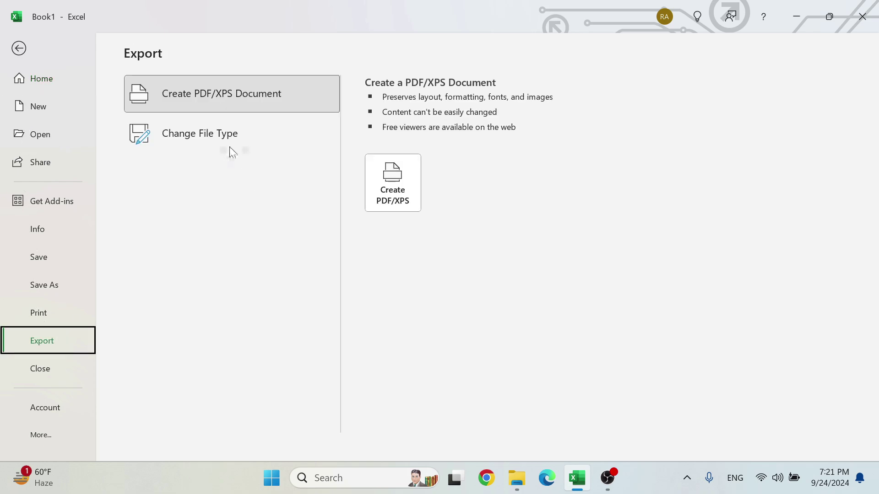
click(229, 141)
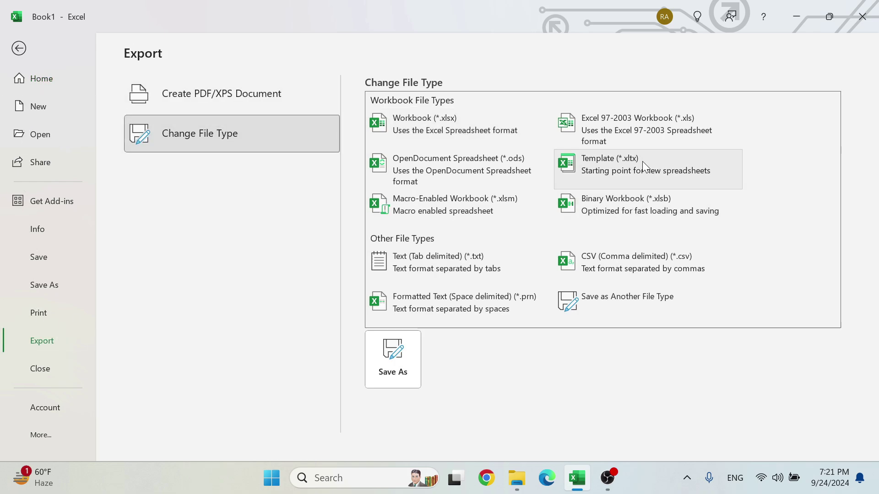
click(641, 161)
click(375, 362)
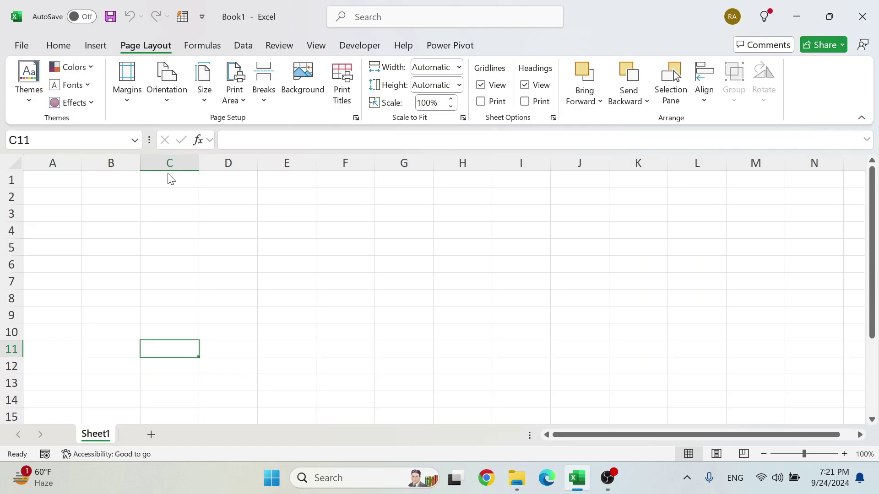
scroll(100, 172, up, 4)
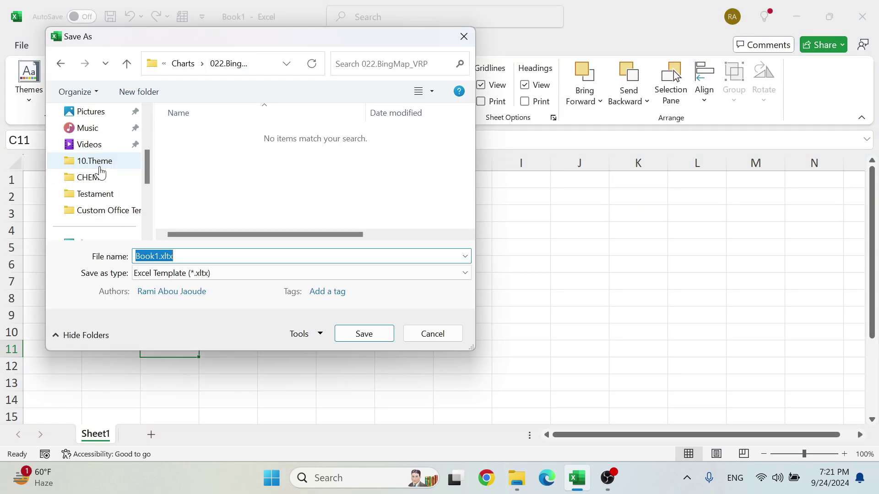
click(256, 64)
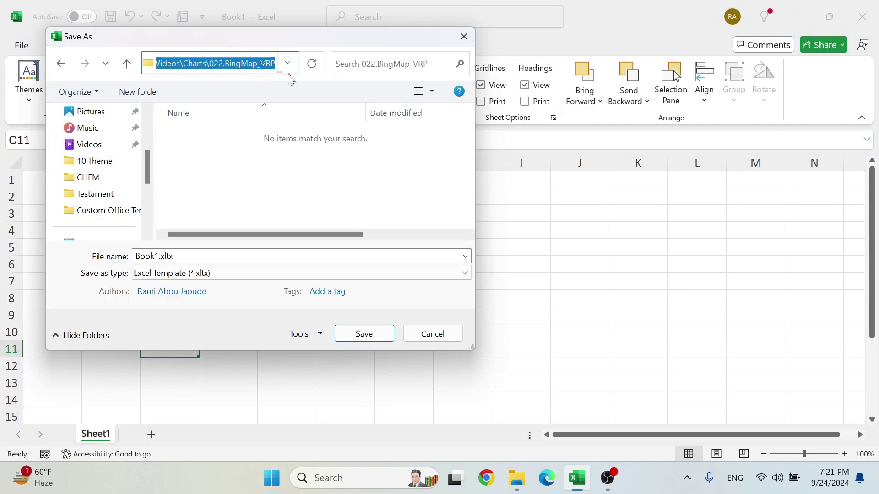
key(ctrl+v)
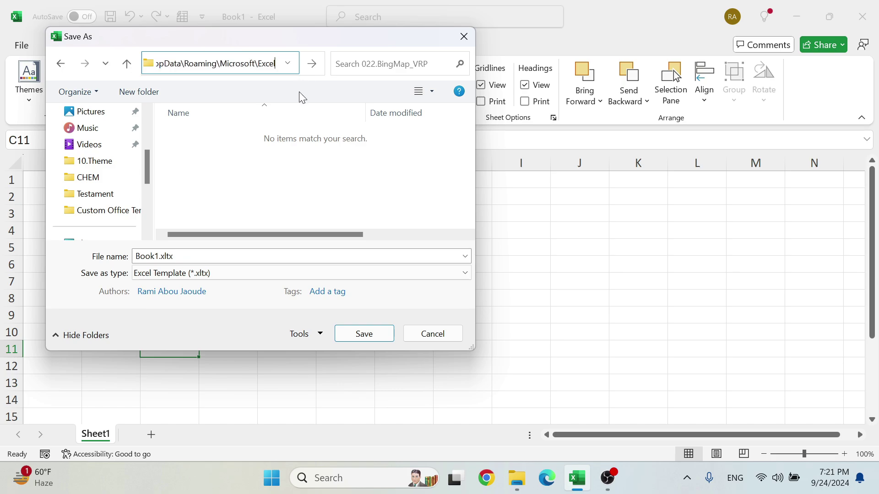
key(Return)
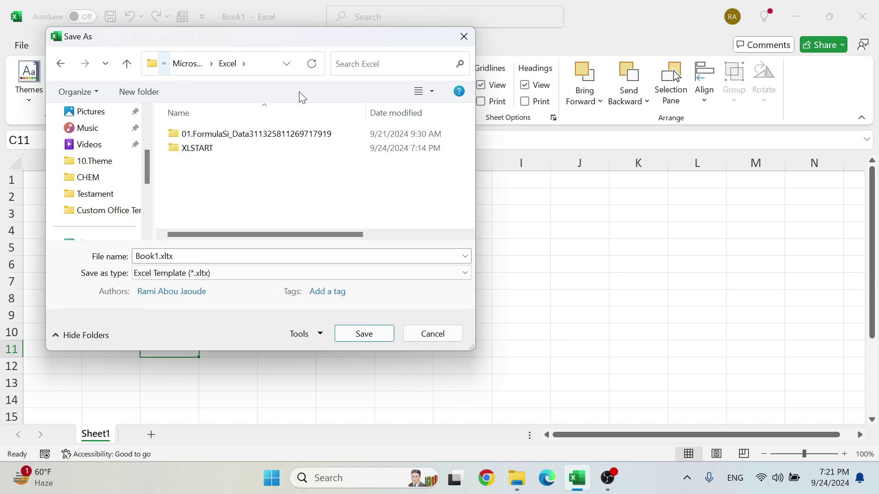
double_click(220, 149)
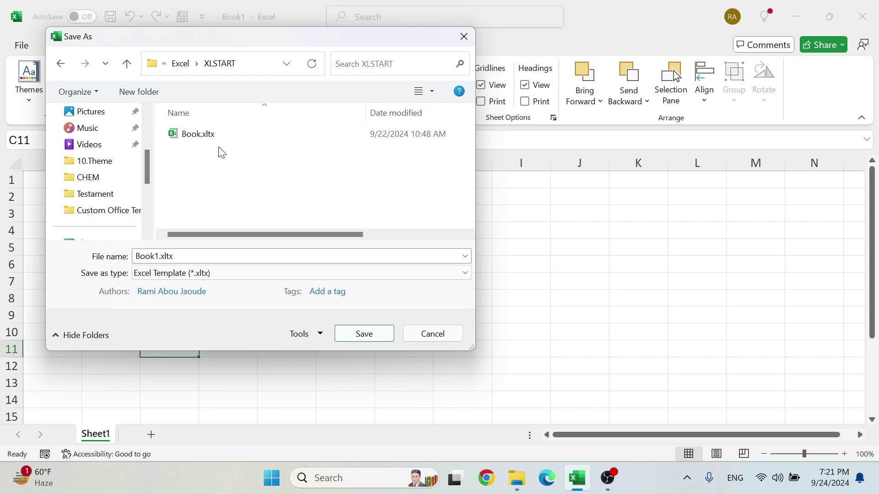
double_click(164, 256)
click(156, 256)
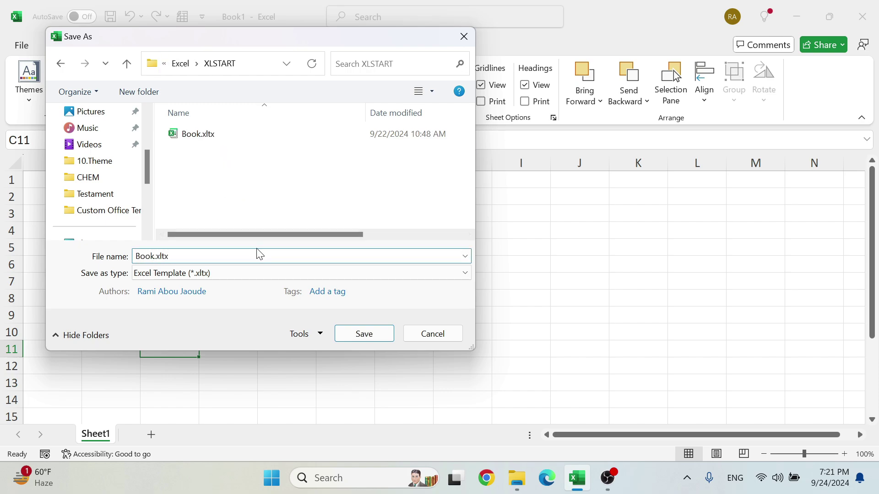
click(459, 335)
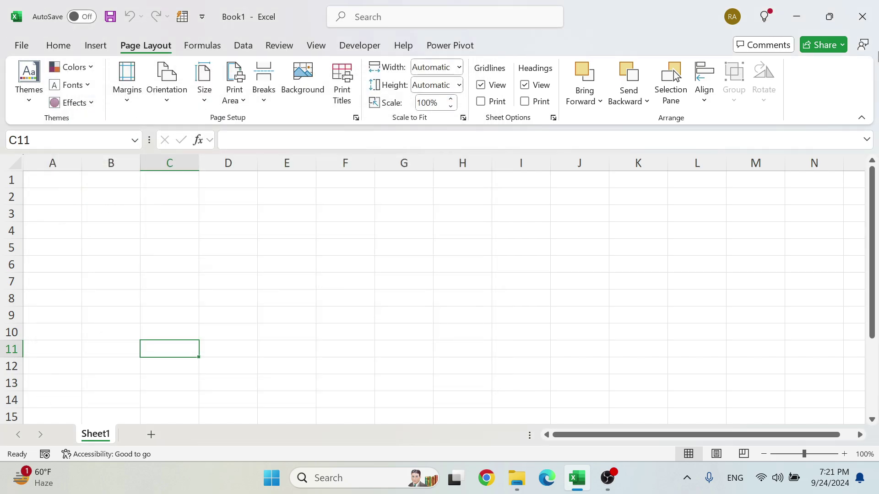
Close Excel, then select Sheet2's accent labels A2:A7 and font names B9:B10
click(864, 17)
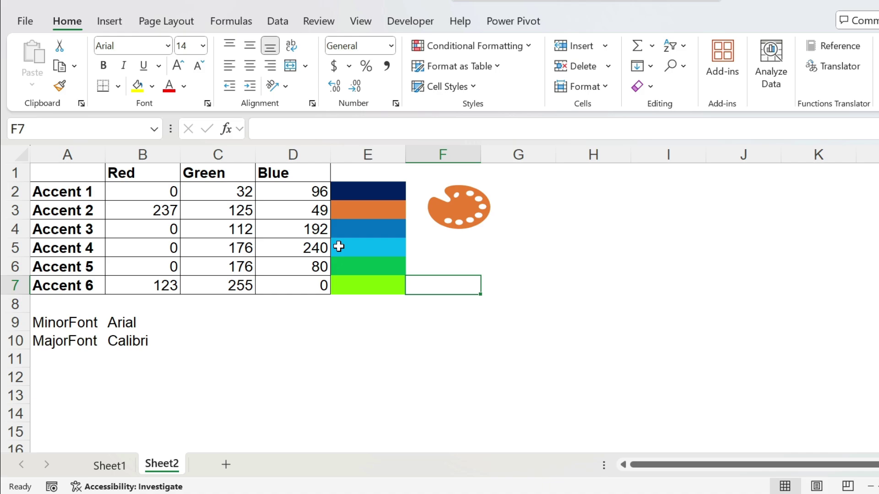
drag(67, 193, 67, 280)
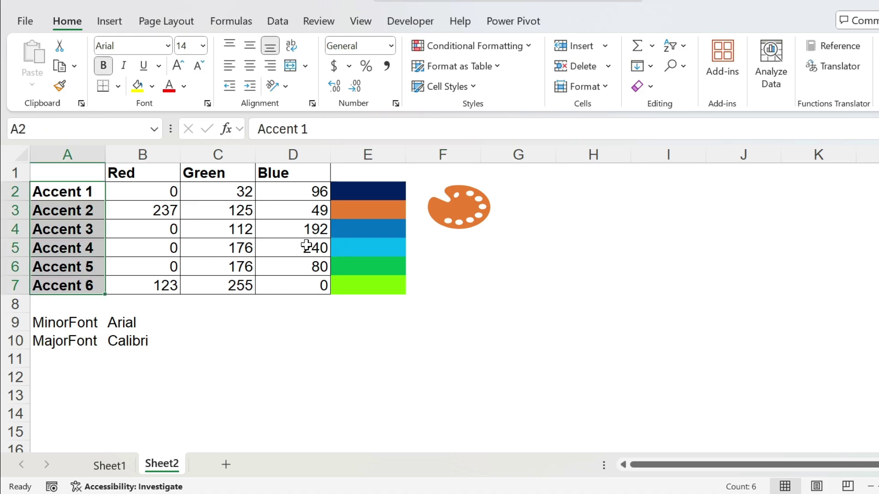
mouse_move(139, 324)
mouse_down()
mouse_move(128, 344)
mouse_move(129, 321)
mouse_up()
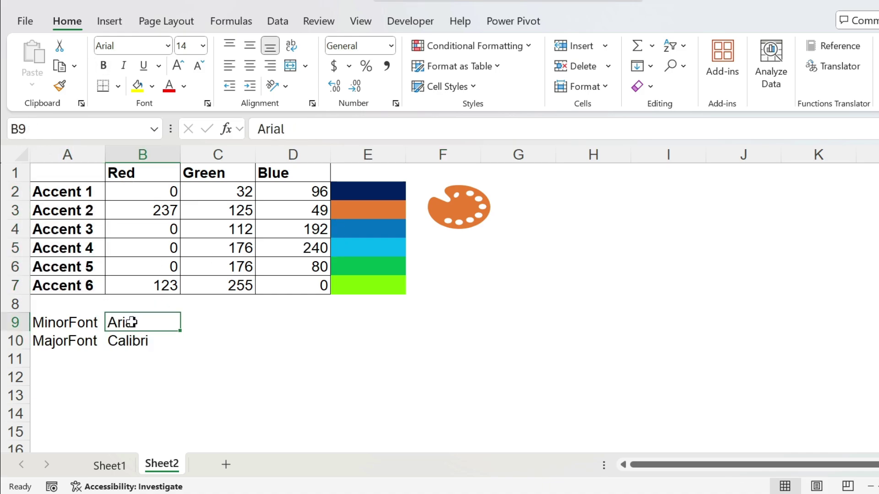
Try retyping B9's MinorFont as Aharoni, then cancel so B9 stays Arial
click(168, 45)
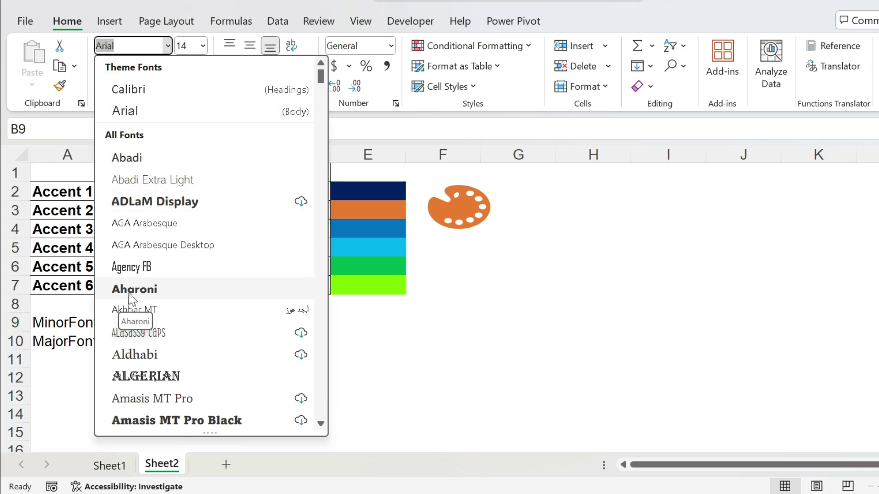
click(397, 318)
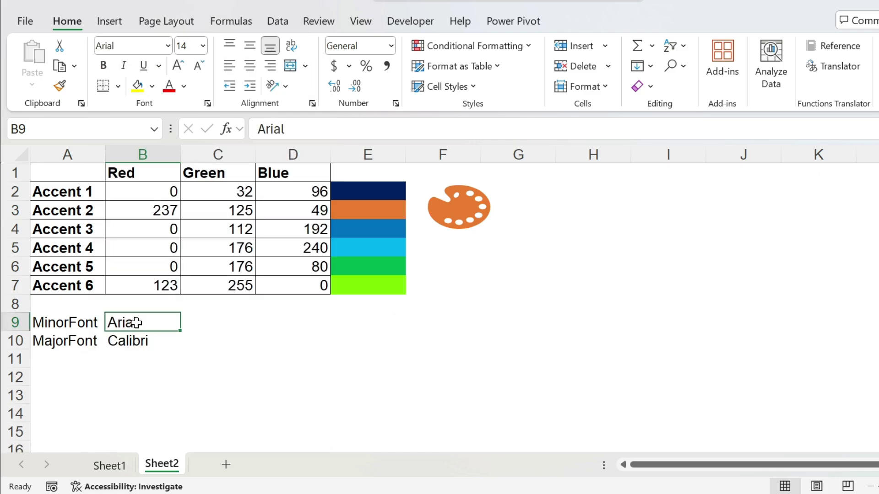
text(Ahara)
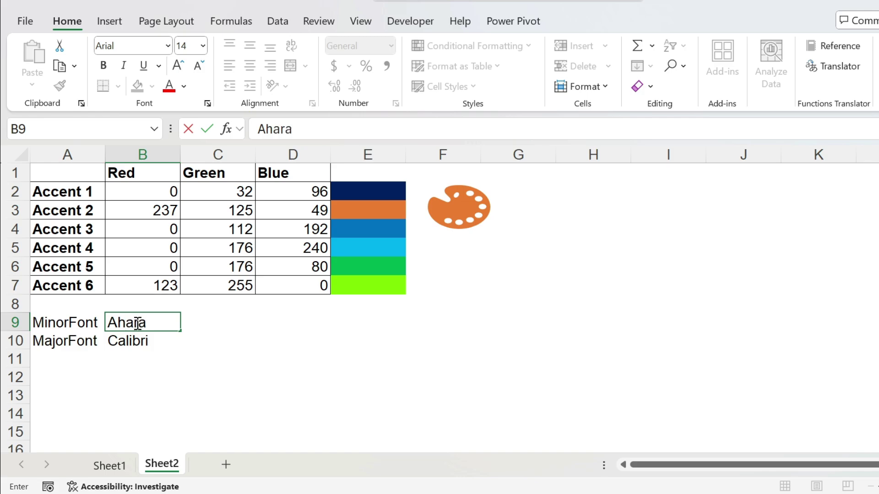
key(BackSpace)
text(oni)
key(Escape)
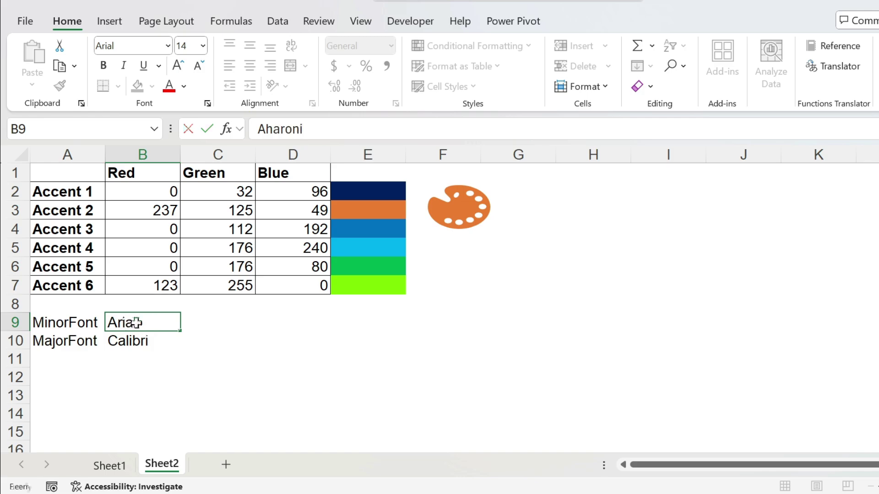
Fill the Accent 6 colour swatch in cell E7 with yellow
click(245, 339)
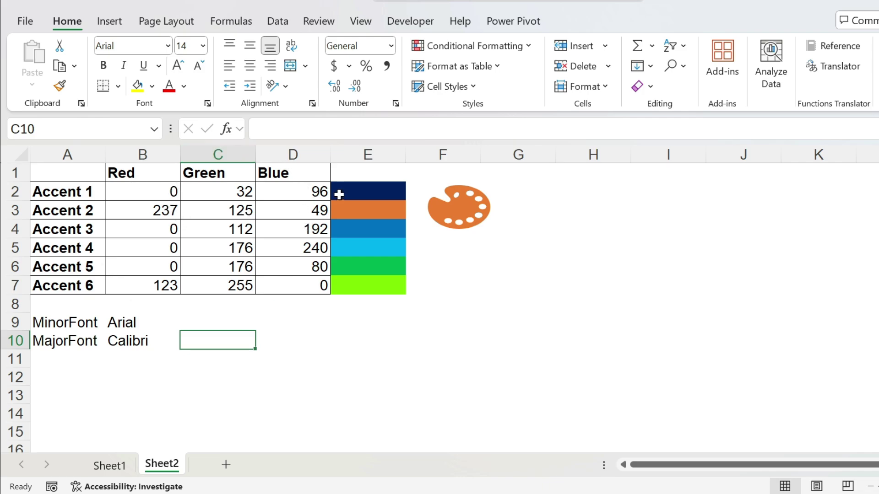
click(352, 288)
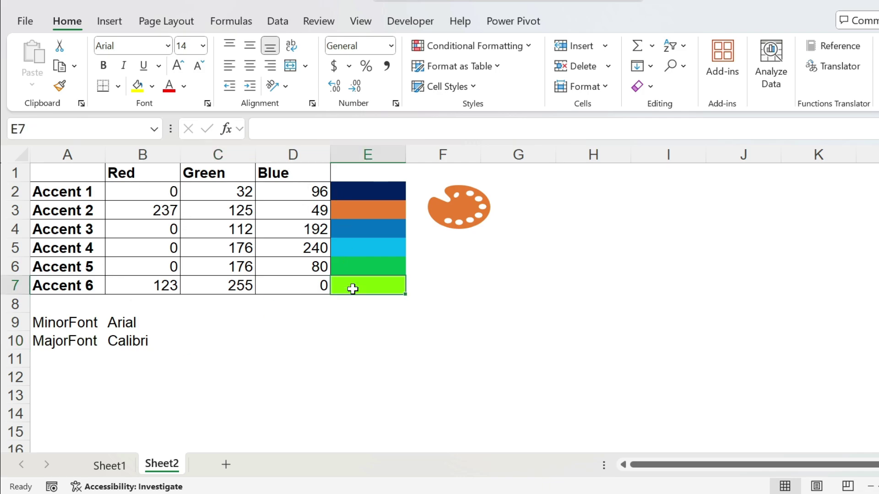
click(137, 87)
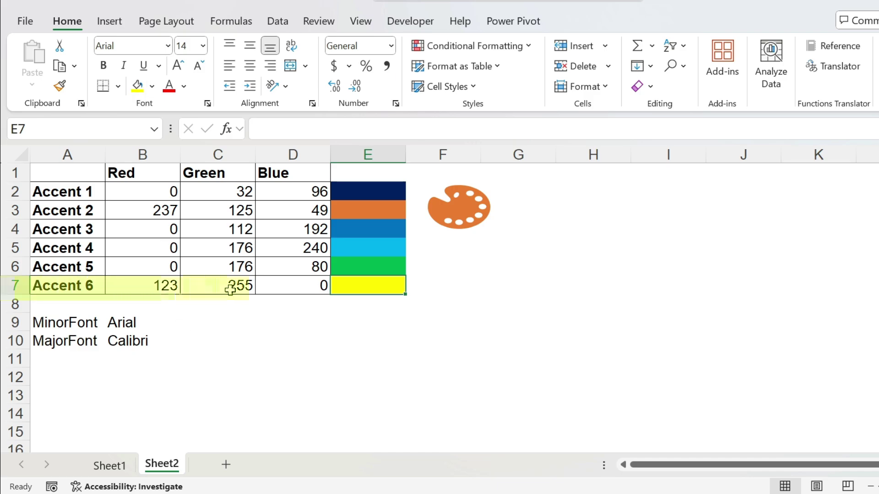
Enter 123 as Accent 6's Red value in cell B7
click(297, 333)
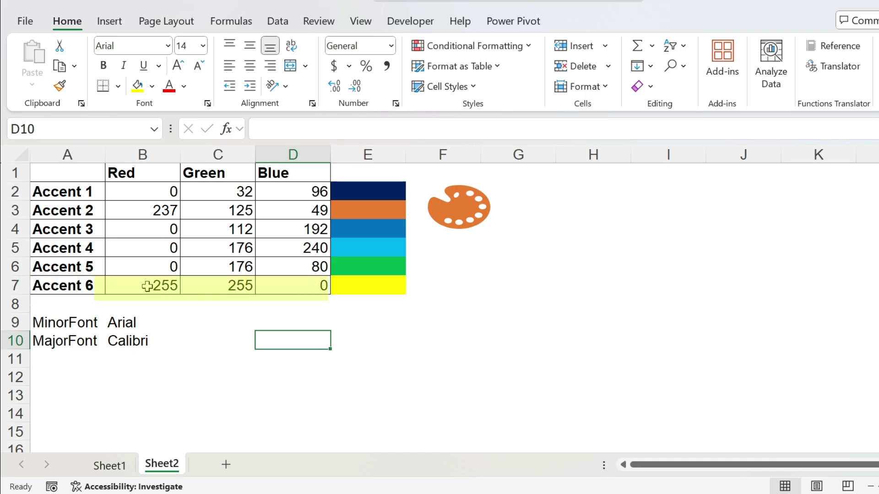
drag(147, 286, 302, 286)
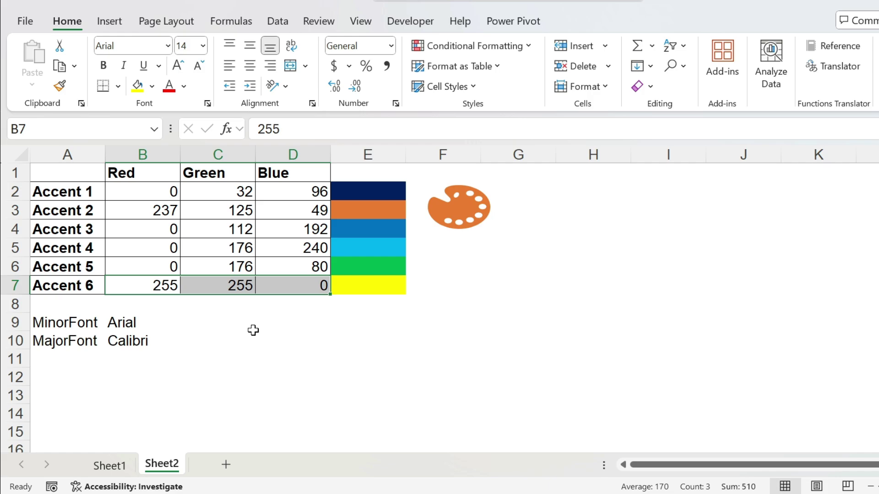
click(153, 280)
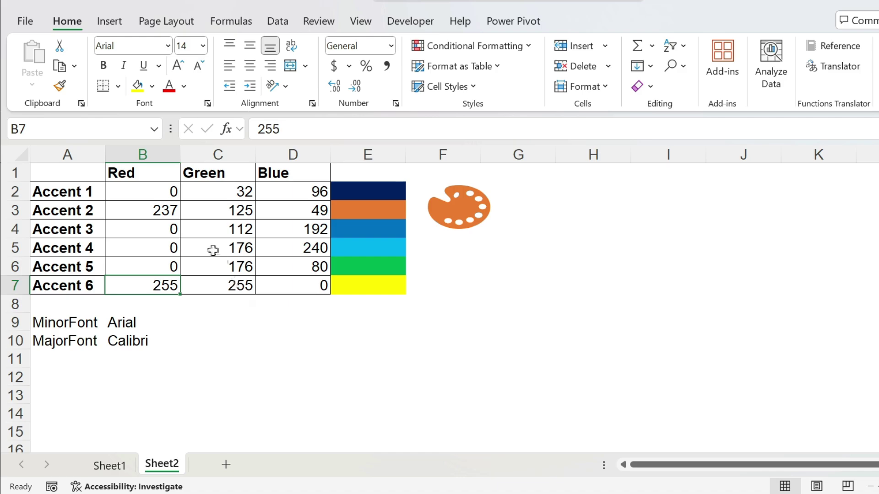
click(177, 199)
drag(178, 199, 273, 286)
click(125, 286)
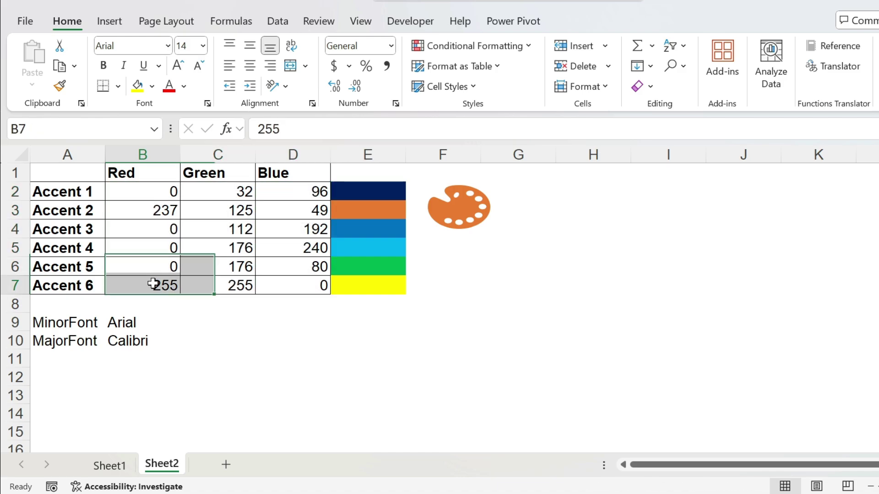
text(123)
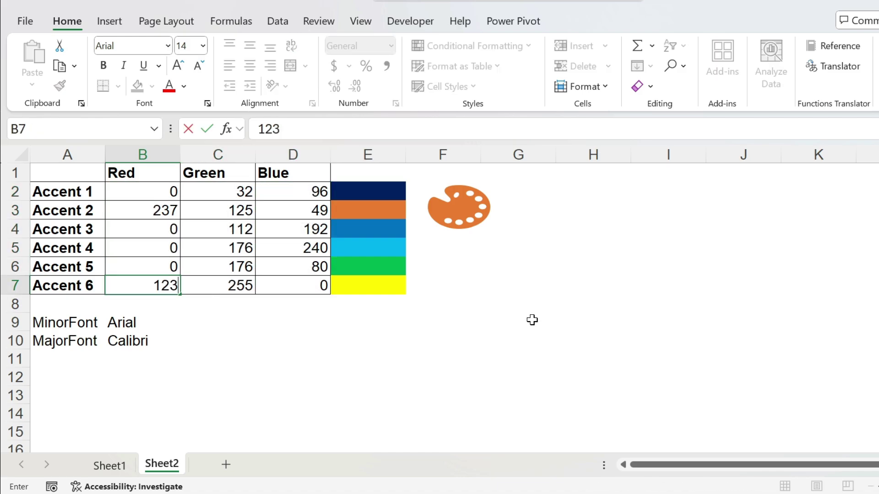
key(Return)
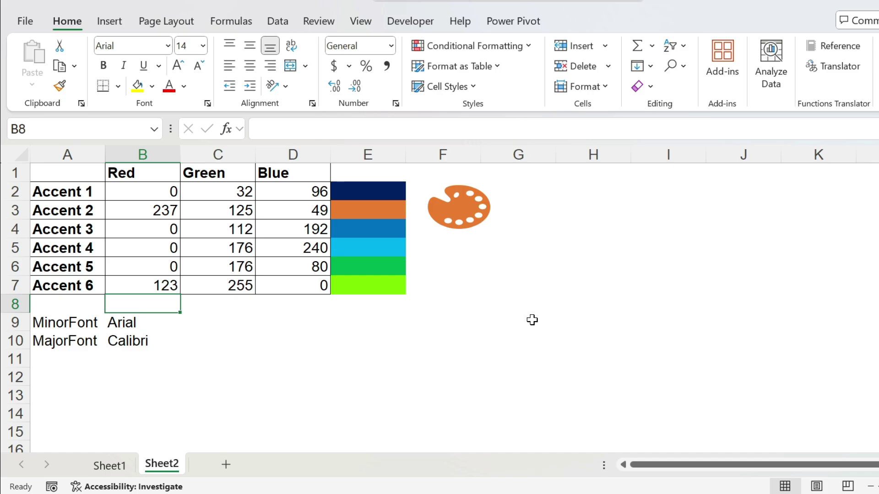
Run the template macro, deleting the helper sheet and replacing the existing Template.xltx
click(356, 283)
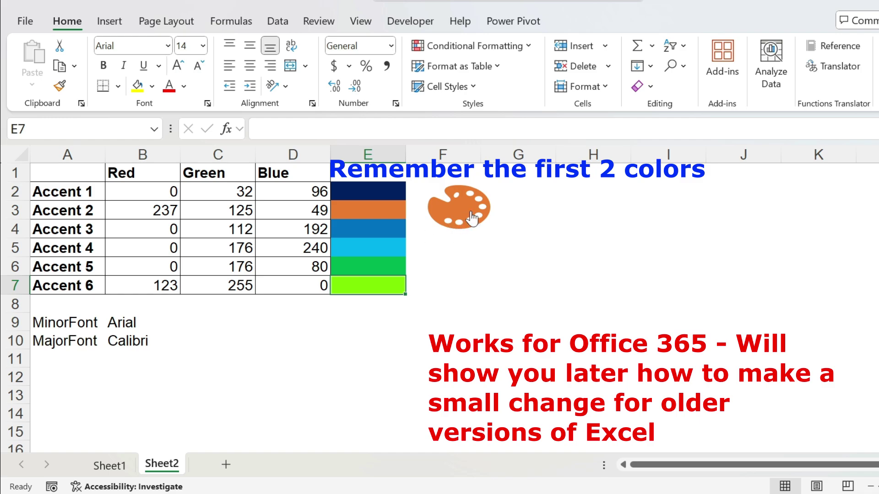
click(471, 217)
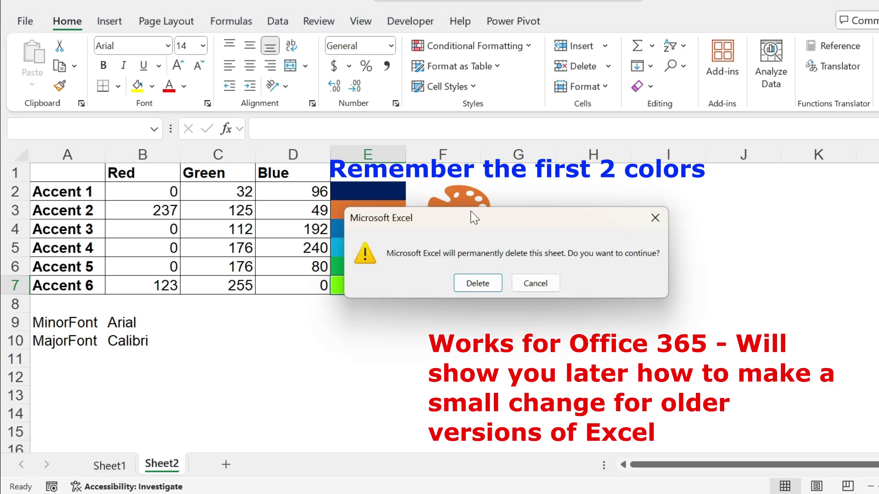
click(471, 286)
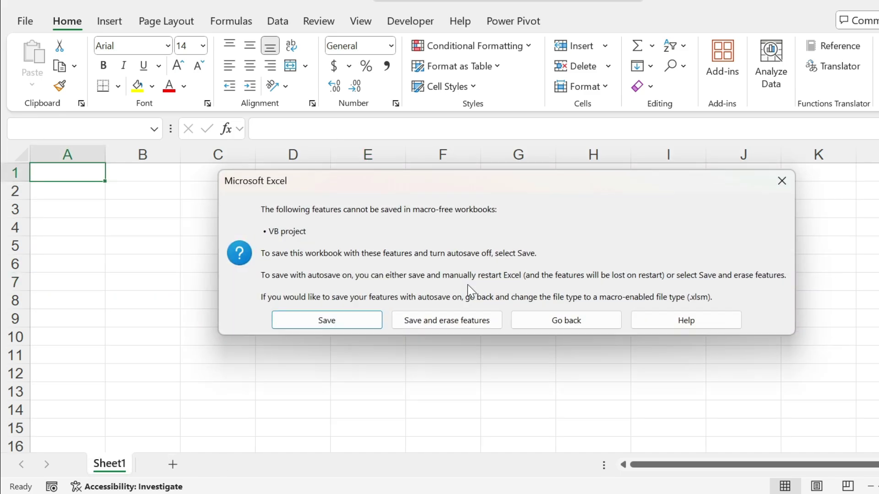
click(343, 324)
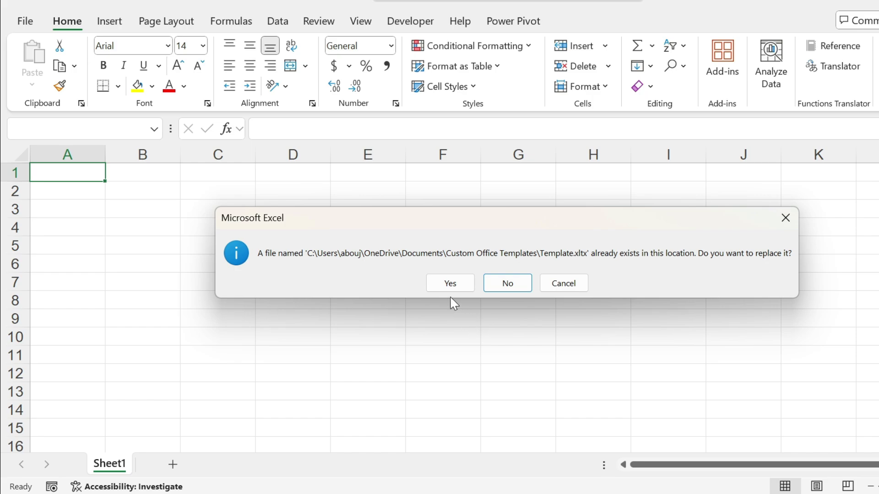
click(450, 285)
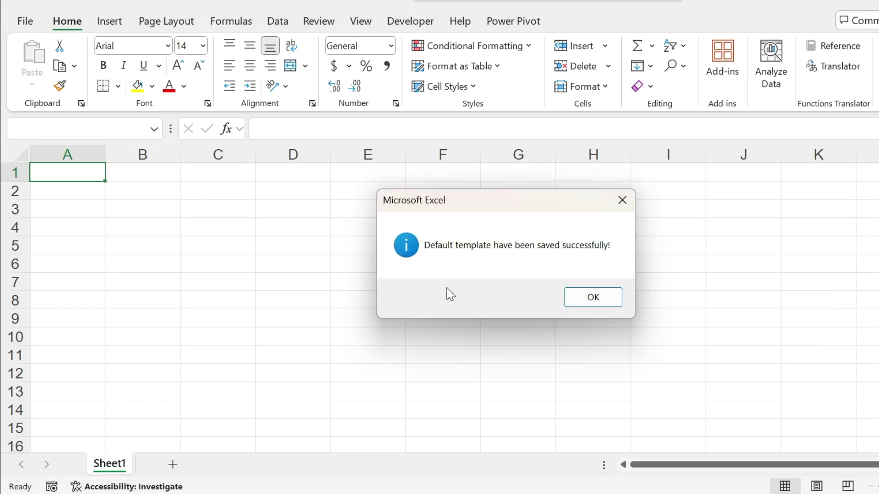
click(593, 299)
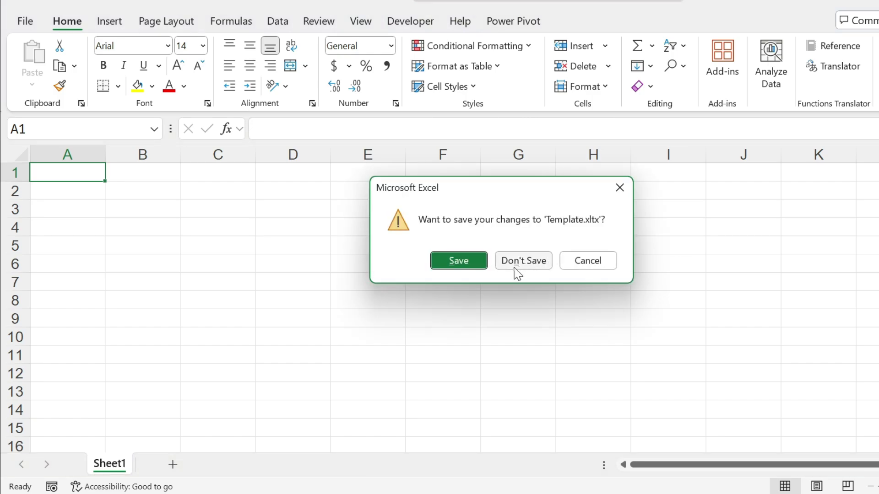
Close the template workbook, saving changes despite the macro-free warning
click(471, 270)
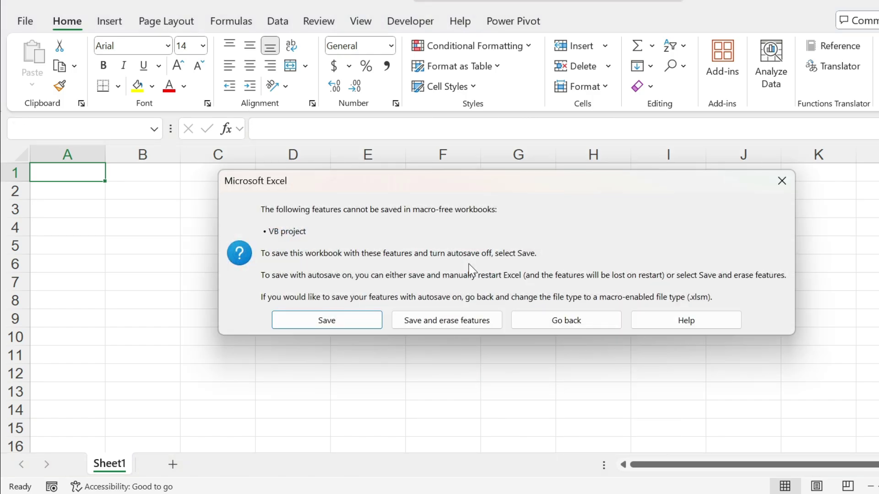
click(342, 327)
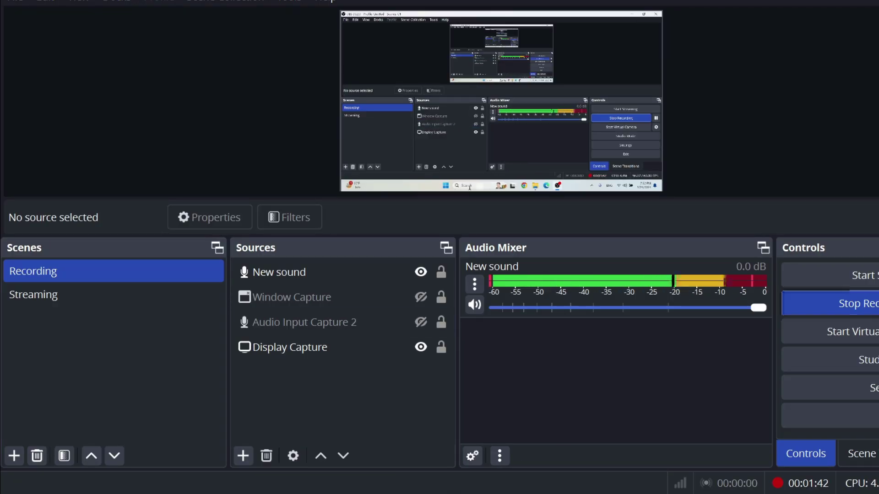
key(super)
Launch Excel and create a new workbook from the personal template named Template
click(414, 142)
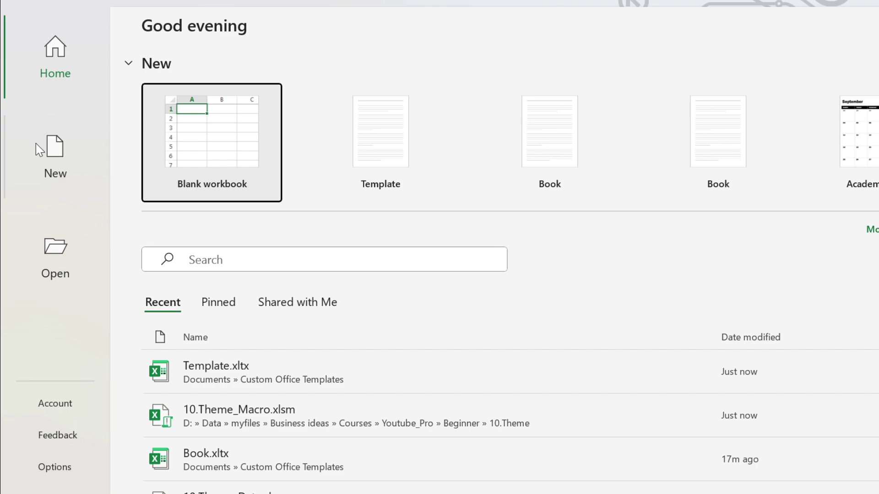
click(55, 156)
scroll(395, 357, down, 3)
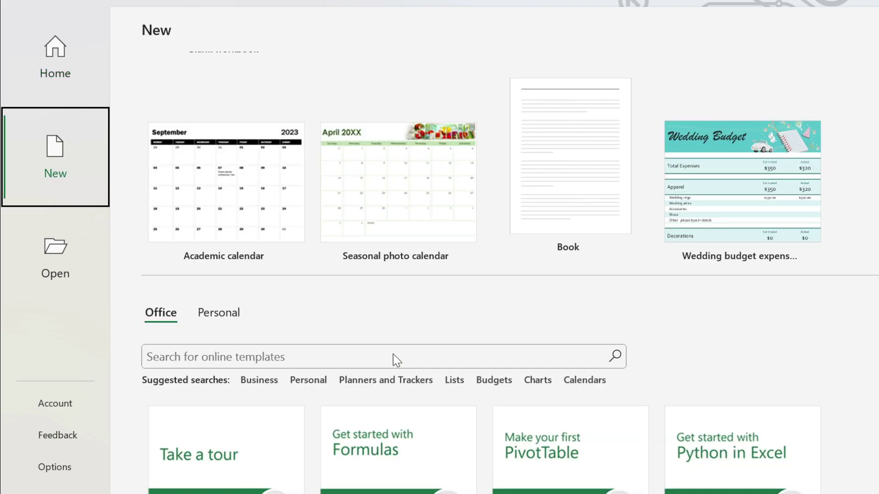
click(218, 312)
scroll(255, 432, down, 4)
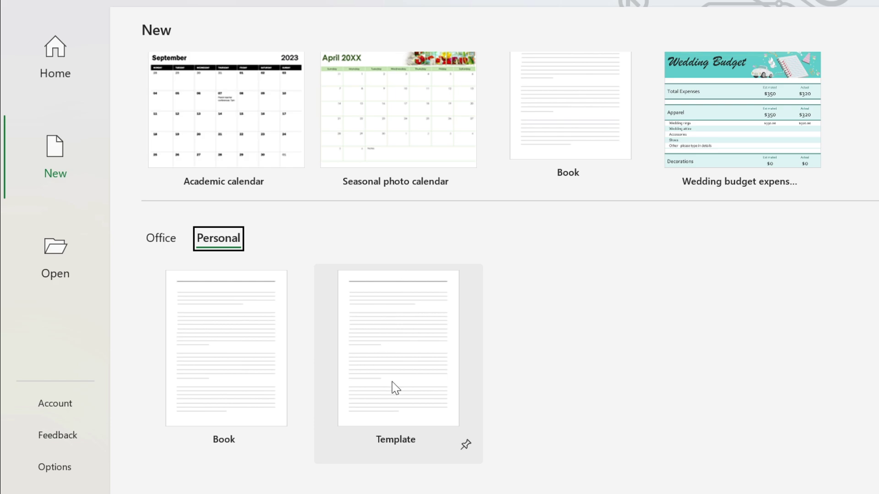
click(396, 336)
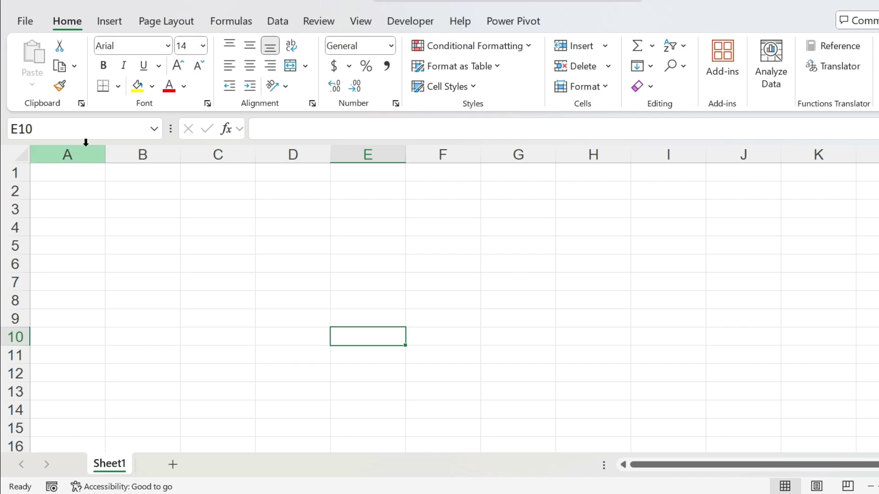
Enter headers A and b, with 1, 2 in column A and 3, 4 in column B
click(82, 167)
text(A)
key(Tab)
text(b)
key(Return)
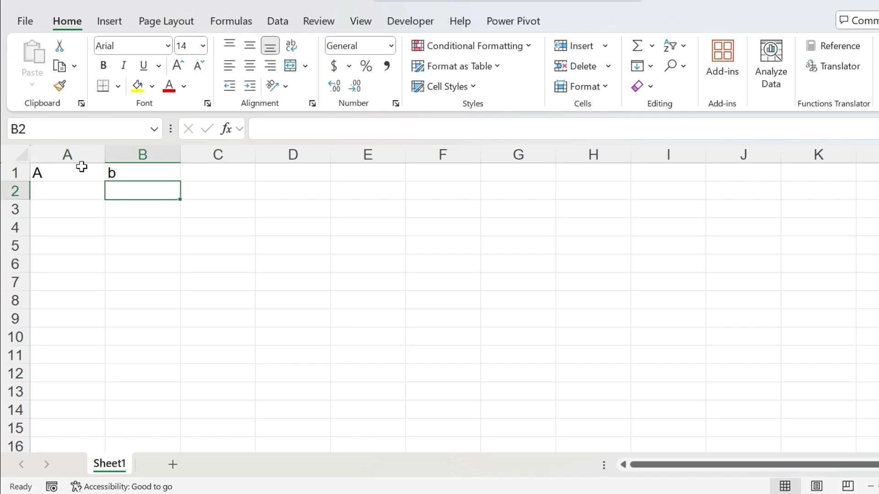
key(Left)
text(1)
key(Return)
text(2)
key(Tab)
key(Up)
text(3)
key(Return)
text(4)
key(Return)
Insert a clustered column chart of the A1:B3 data
click(82, 167)
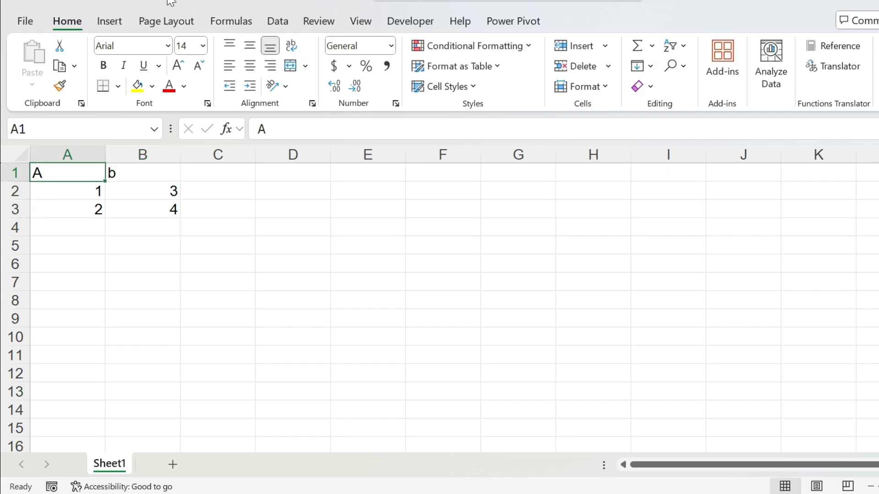
click(112, 21)
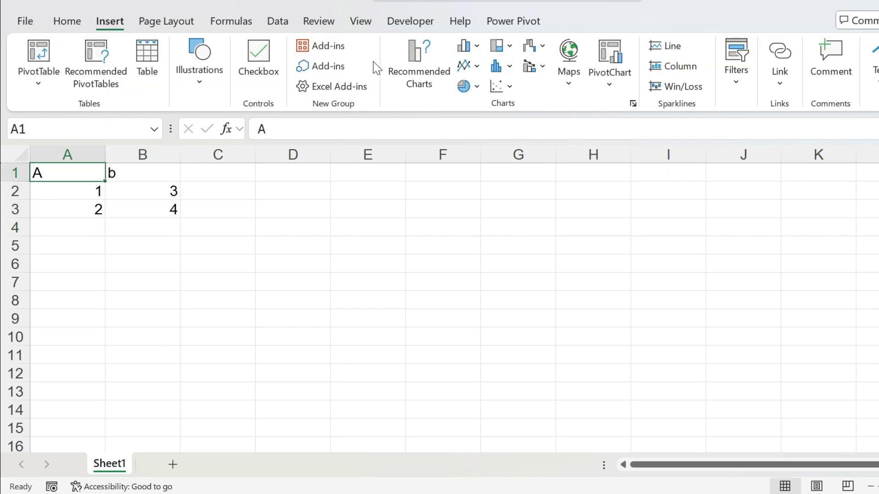
click(467, 46)
click(483, 103)
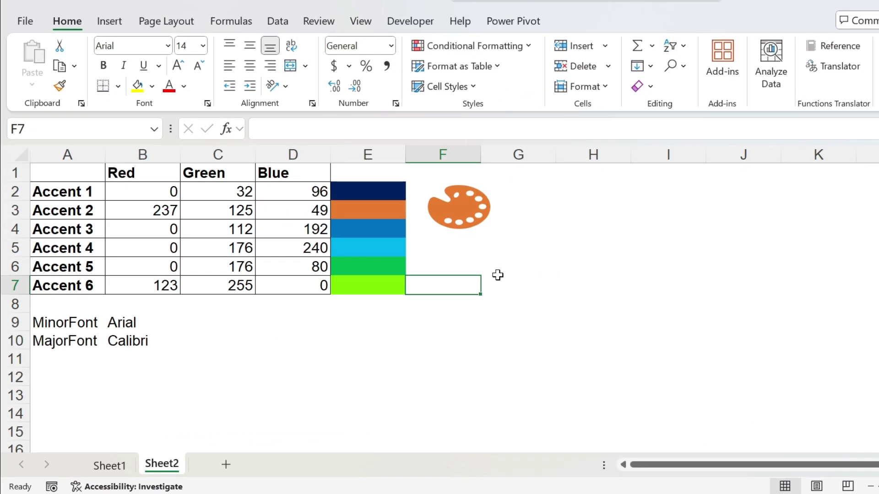
Review Sheet2's Accent 1–6 RGB values and colour swatches in the theme macro workbook
click(364, 285)
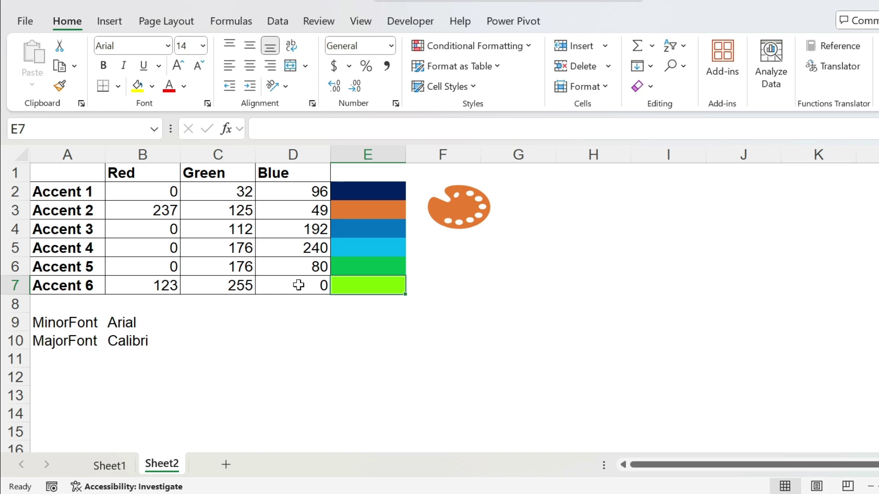
drag(156, 285, 316, 288)
drag(231, 215, 279, 260)
drag(373, 190, 377, 276)
click(486, 283)
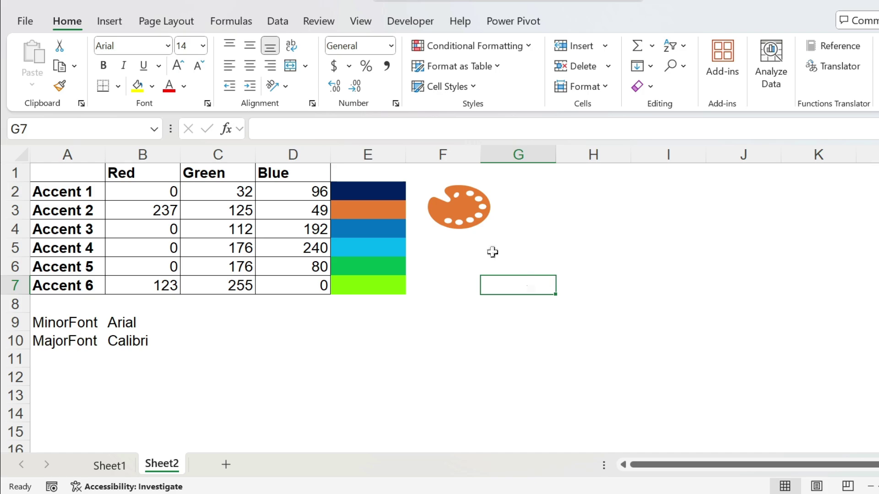
click(411, 21)
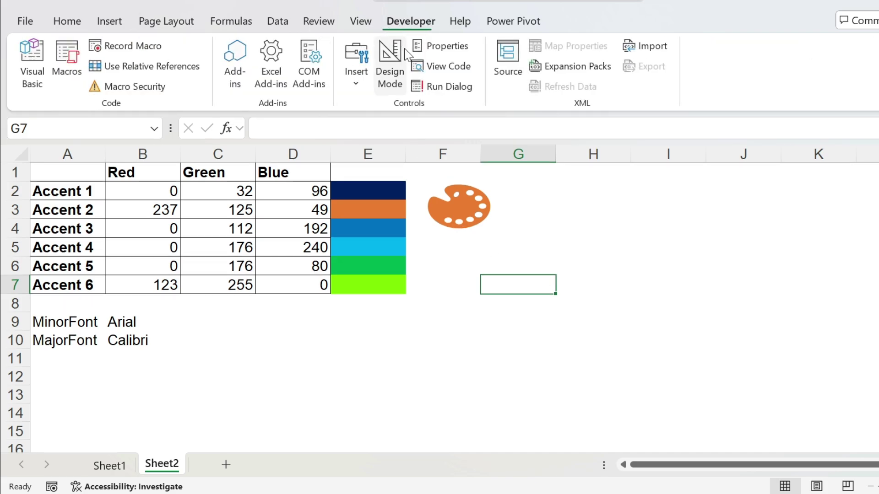
Enable the Developer tab via Options > Customize Ribbon and open the Visual Basic editor
click(25, 22)
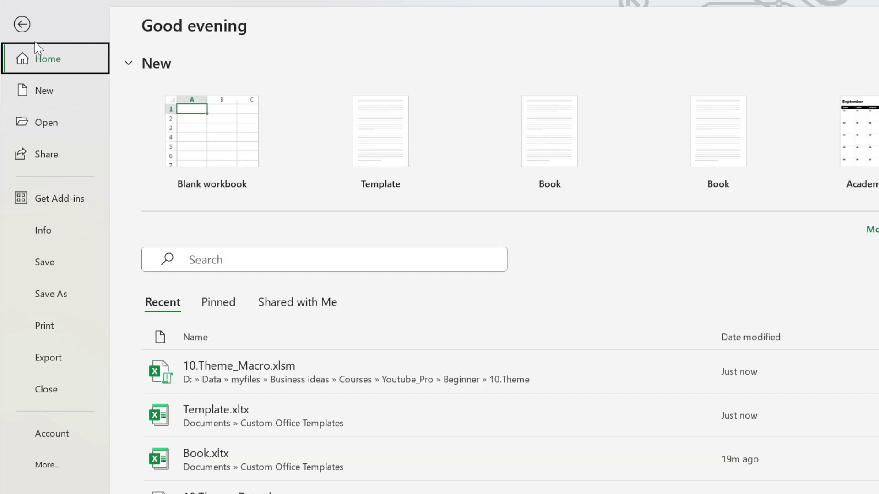
click(25, 463)
click(186, 467)
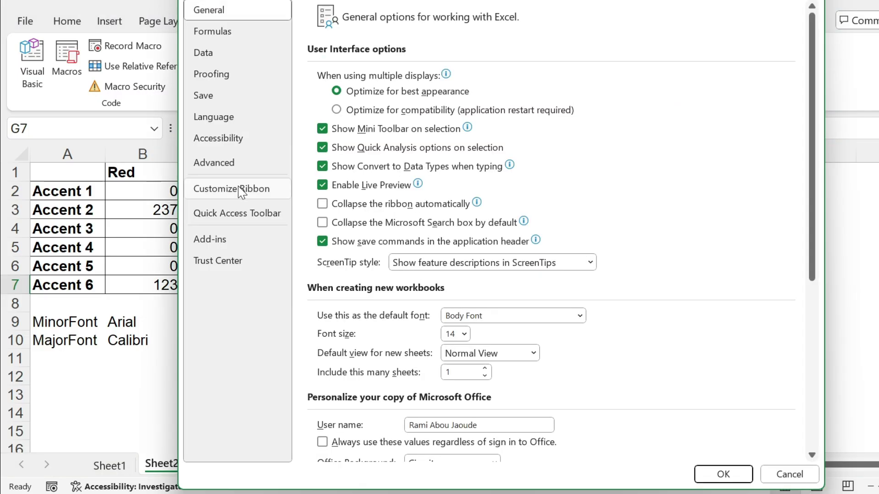
click(238, 186)
click(602, 283)
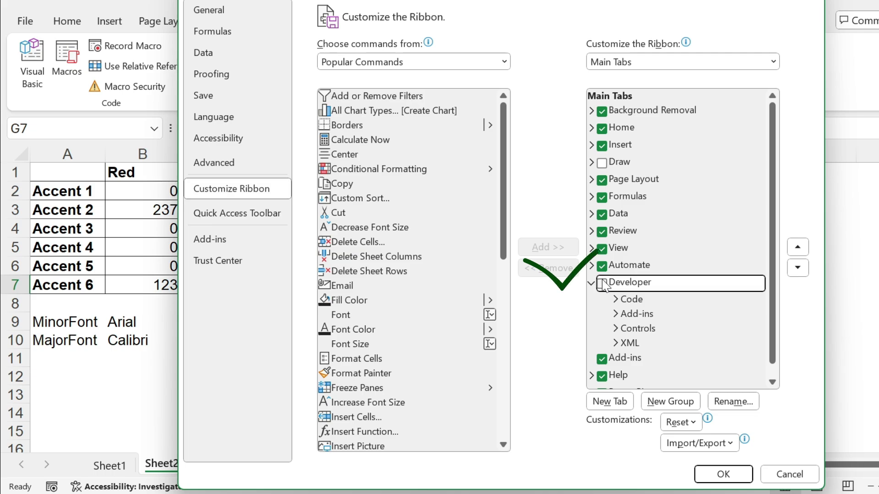
click(723, 474)
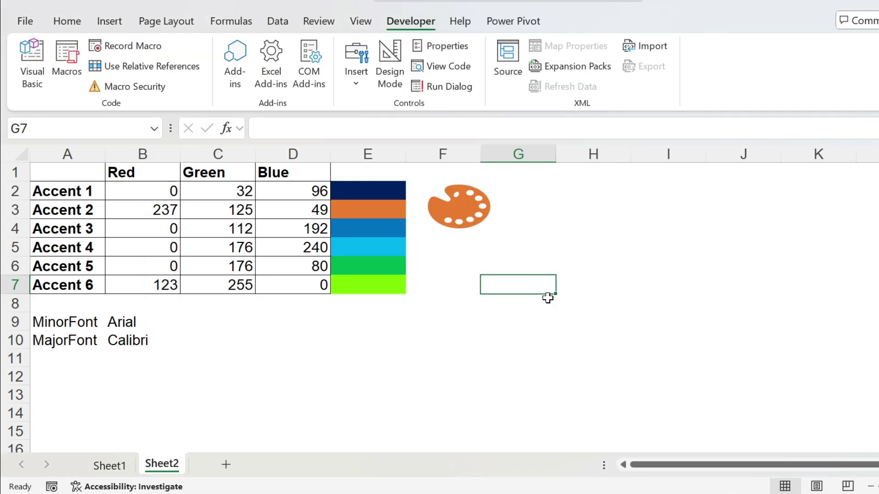
click(21, 58)
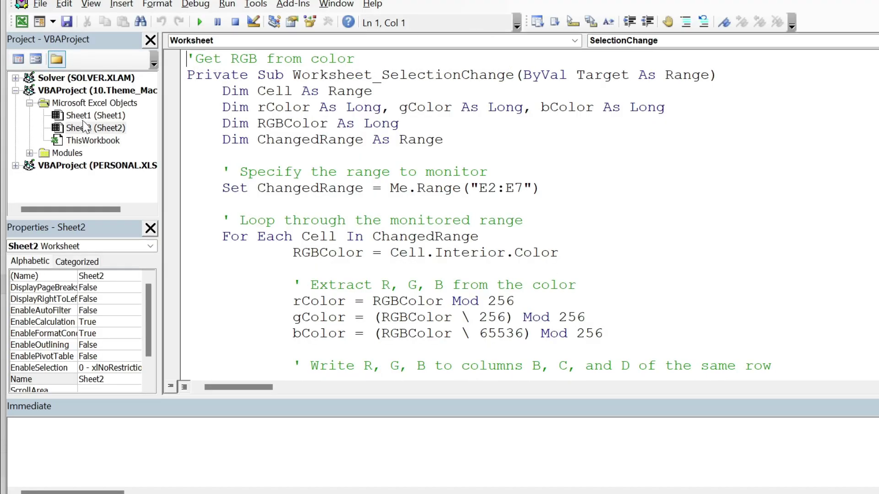
Read Sheet2's RGB-to-colour conversion code, then expand the project's Modules folder
click(89, 131)
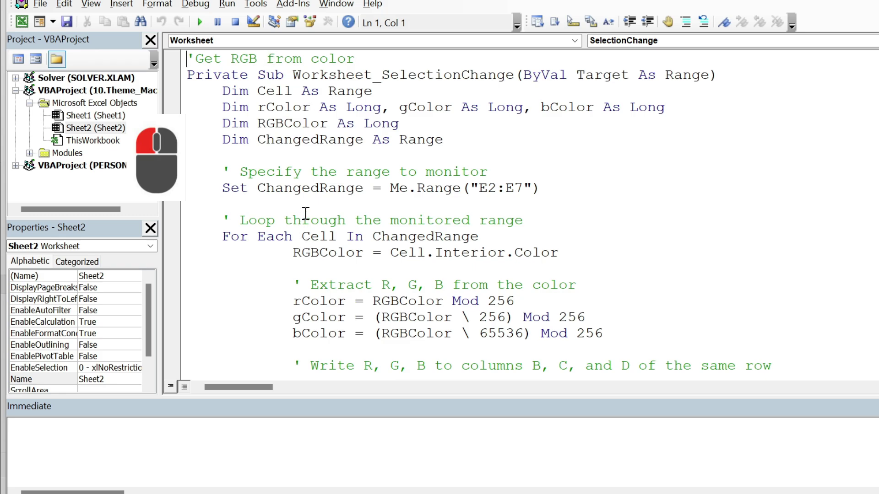
click(238, 59)
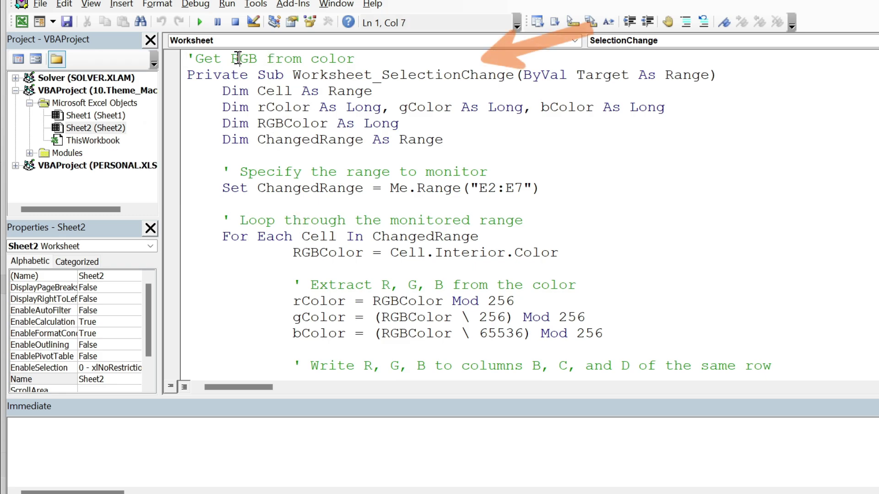
double_click(238, 59)
scroll(326, 178, down, 8)
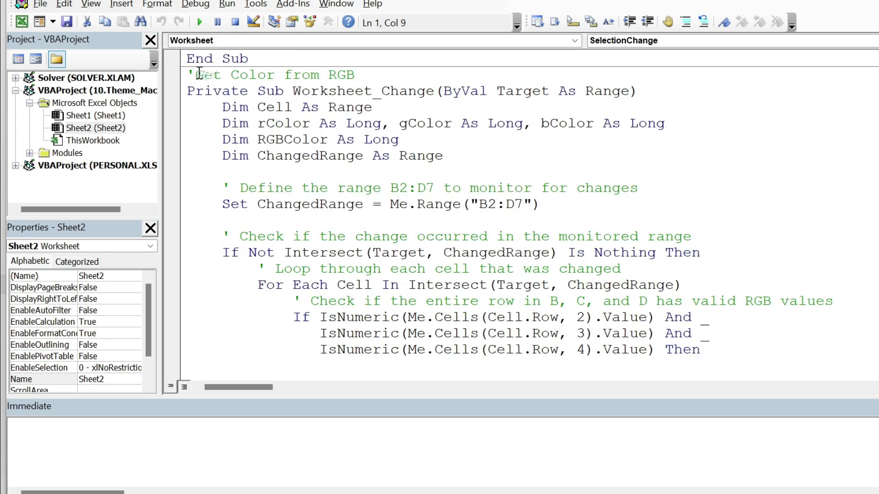
drag(203, 74, 361, 74)
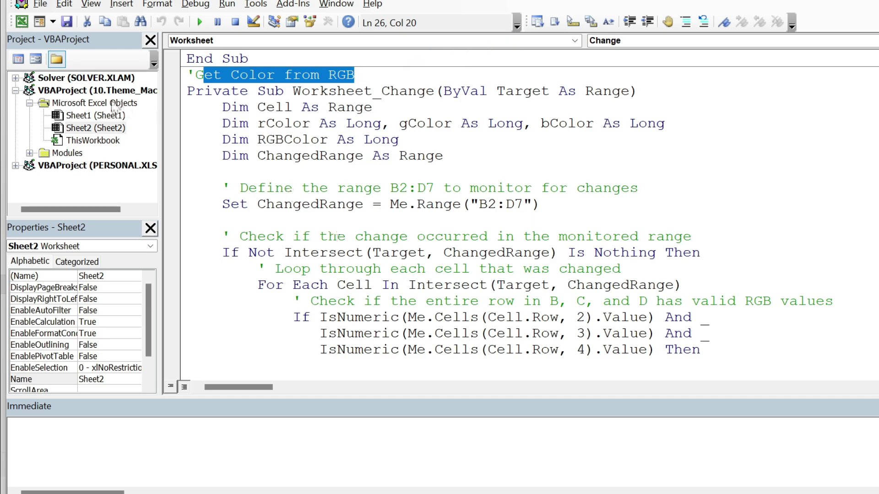
double_click(64, 153)
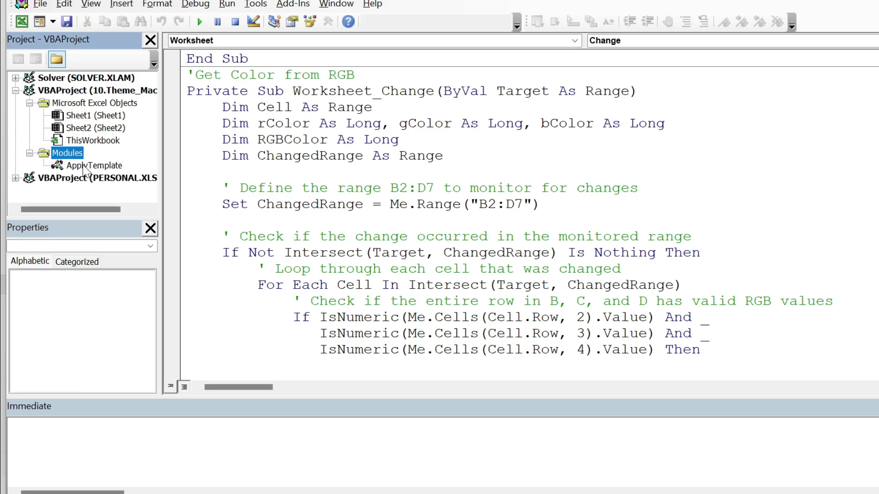
Open the ApplyTemplate module and highlight the OneDrive templatePath line in SaveThemeAndTemplate
double_click(90, 167)
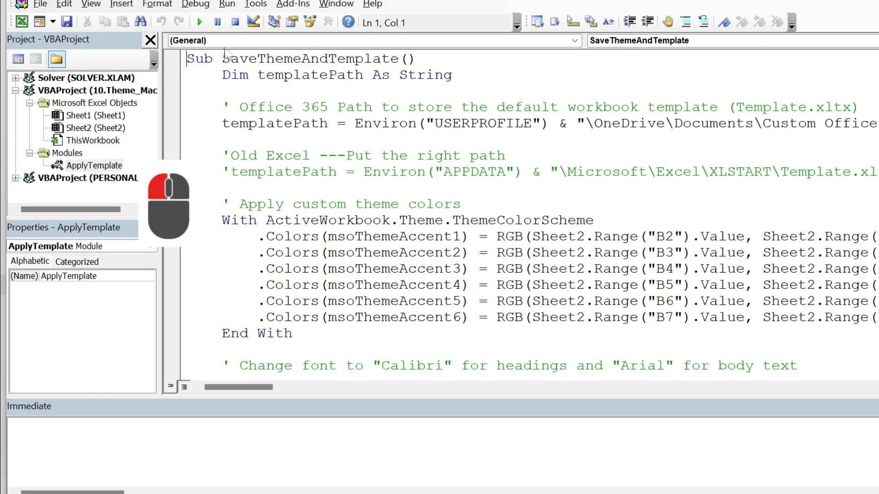
scroll(387, 285, down, 6)
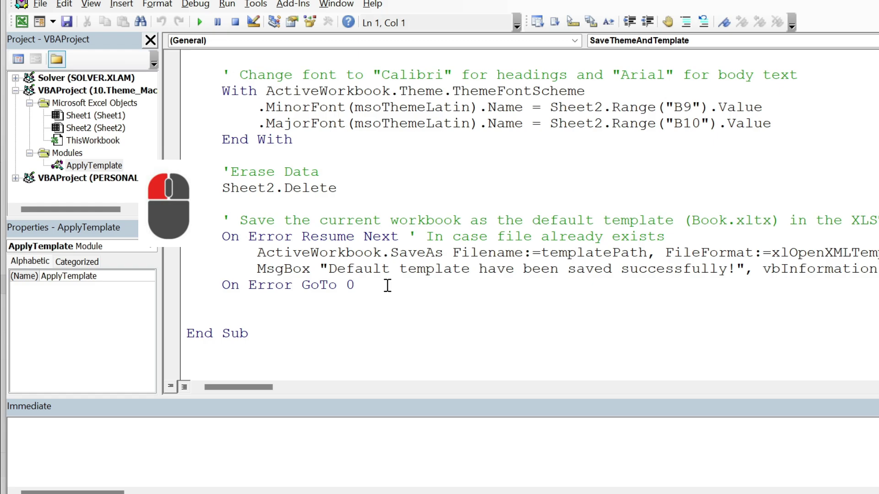
scroll(387, 285, up, 6)
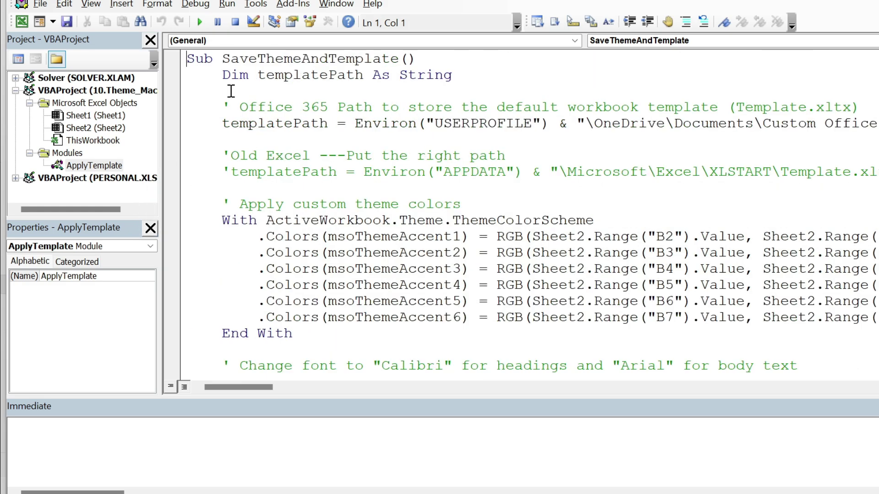
drag(197, 106, 194, 183)
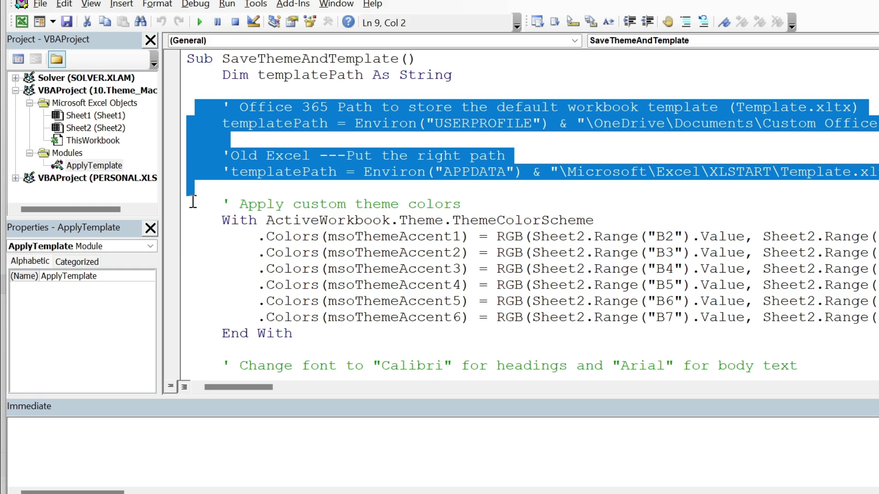
click(193, 202)
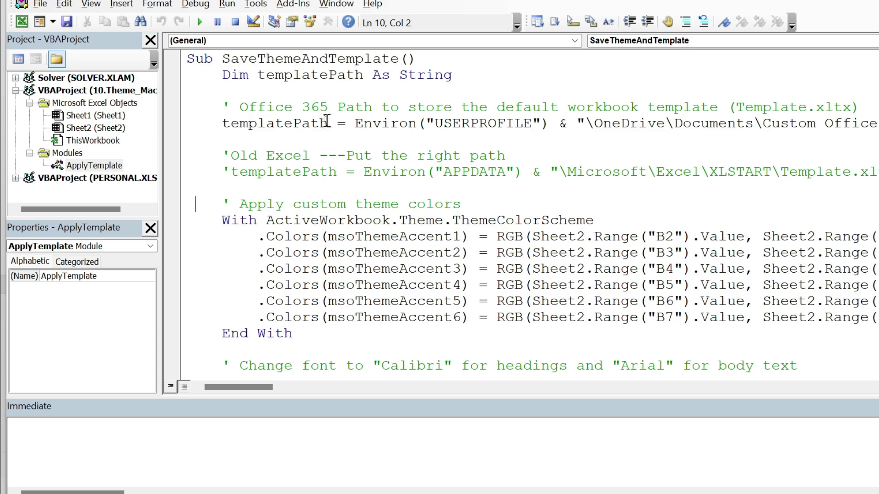
click(222, 122)
drag(223, 122, 735, 122)
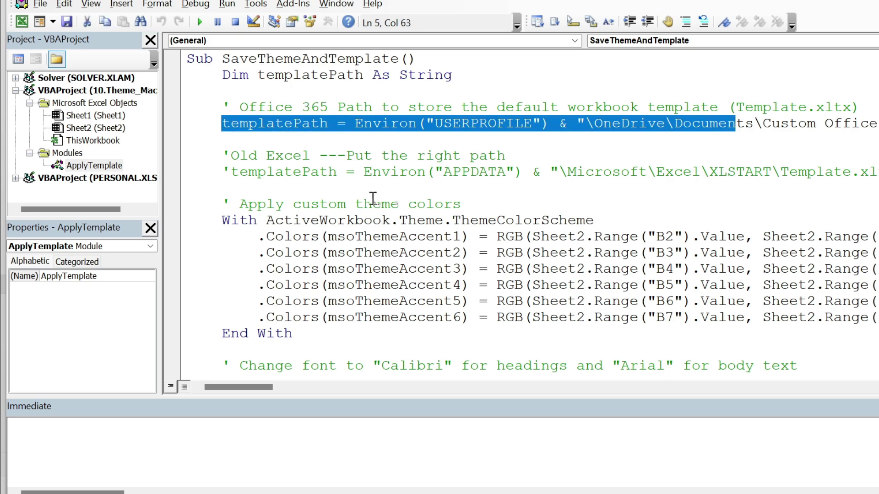
Comment out the OneDrive templatePath line and uncomment the XLSTART templatePath line
click(223, 123)
text(')
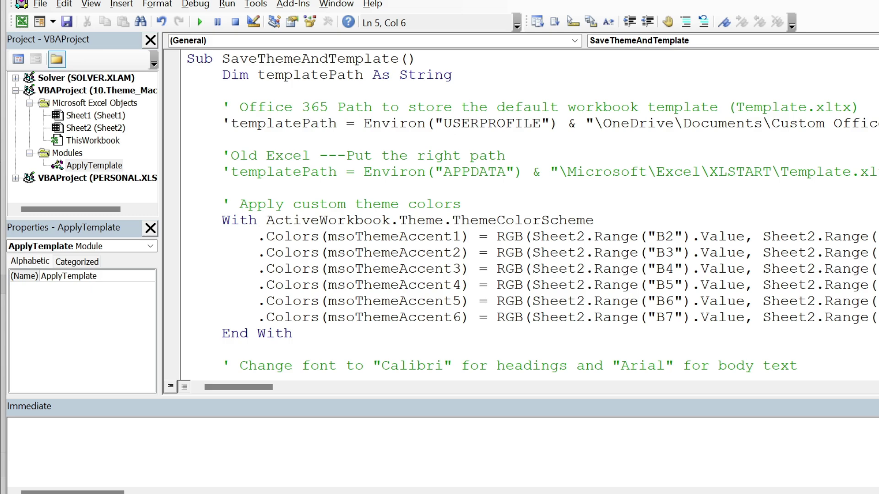
click(231, 156)
click(231, 172)
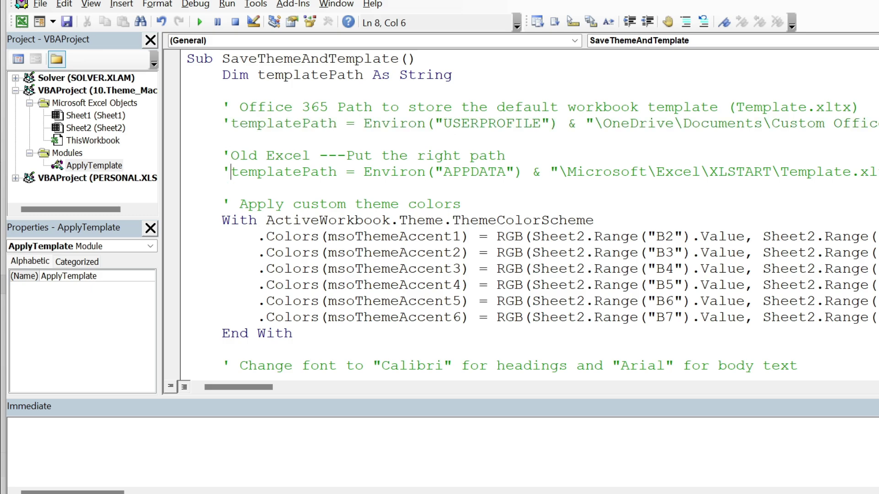
key(BackSpace)
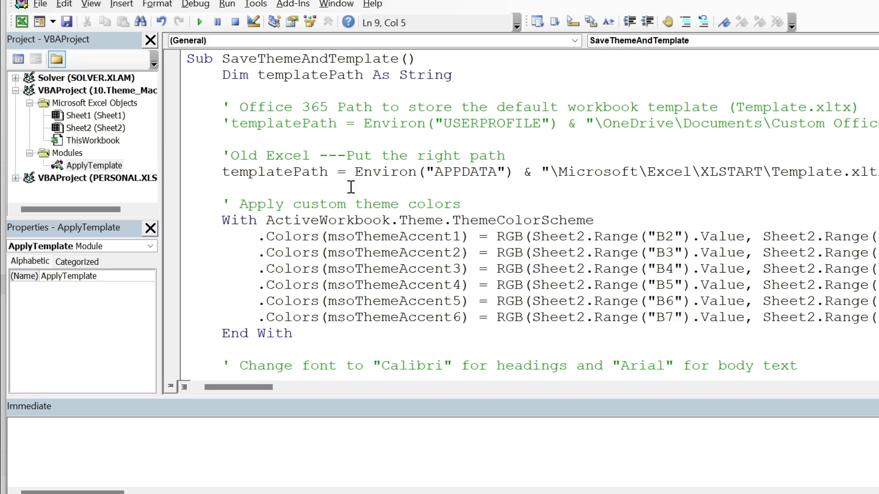
Inspect the APPDATA \Microsoft\Excel\XLSTART path, undoing an accidental overwrite of it
double_click(725, 173)
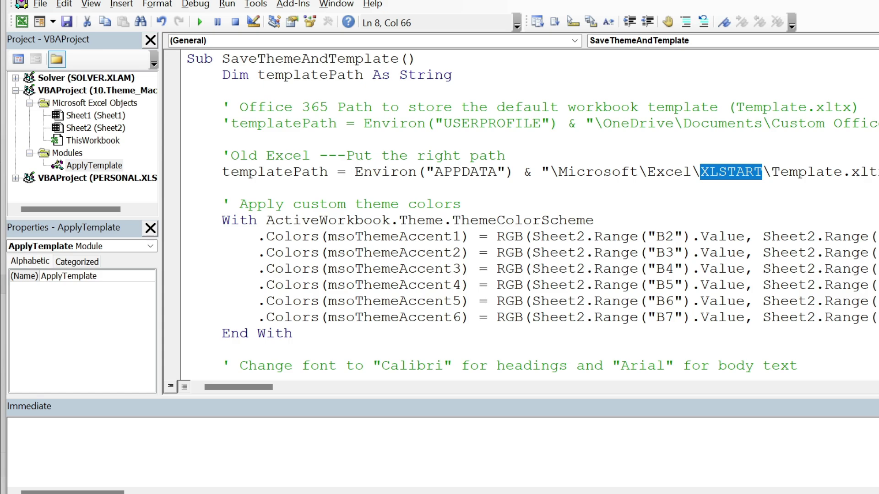
drag(185, 187, 367, 183)
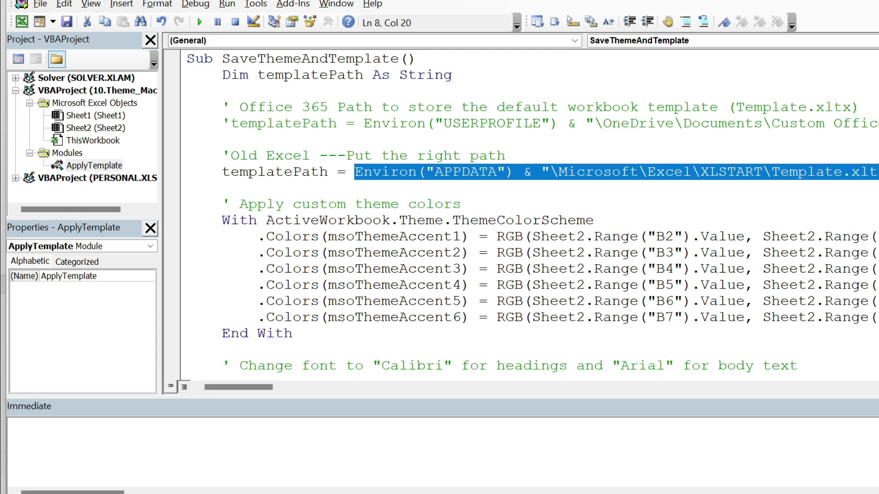
text(")
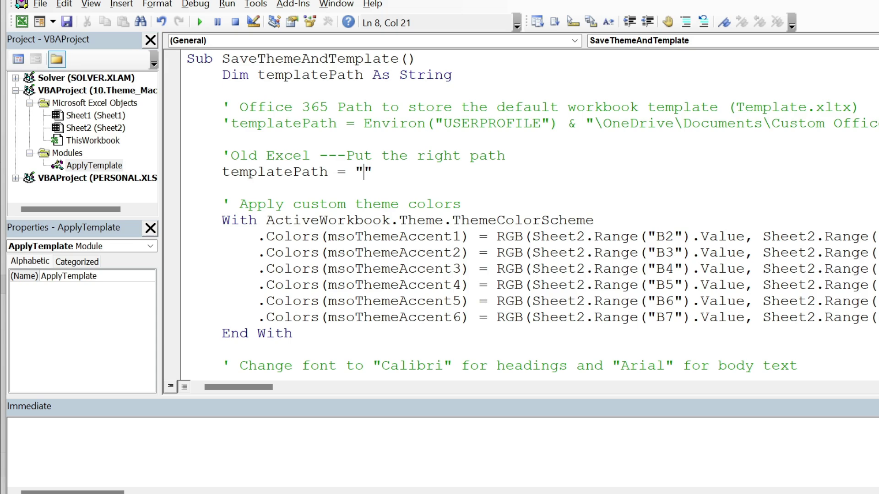
key(ctrl+z)
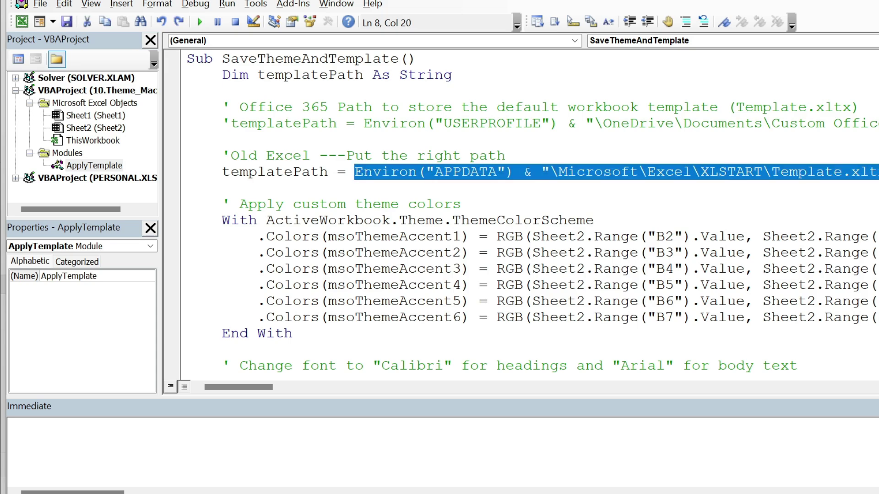
click(676, 173)
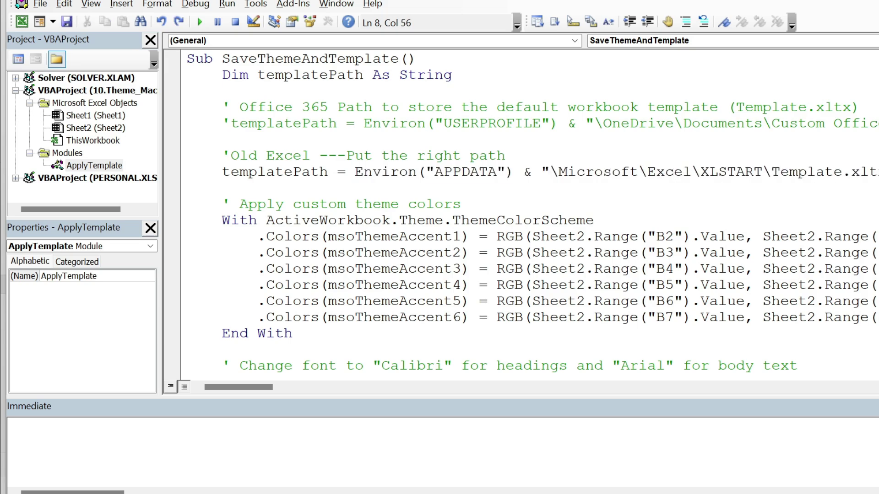
click(858, 172)
key(shift+End)
drag(859, 171, 550, 173)
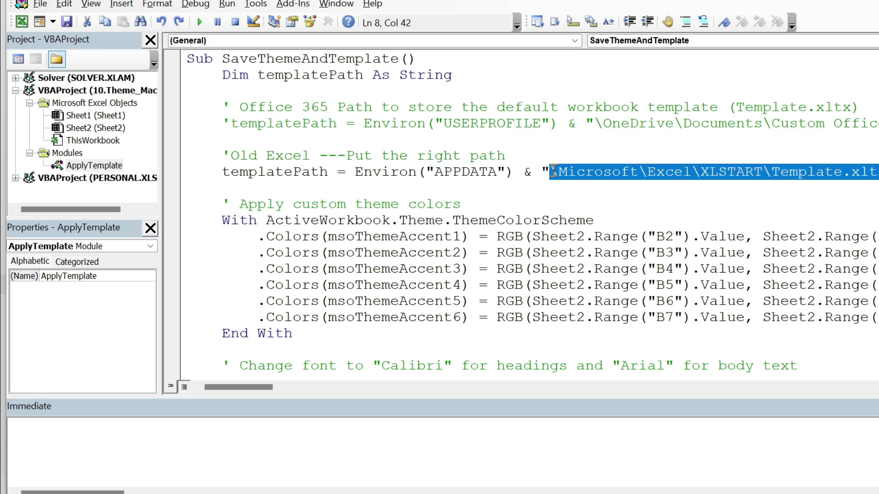
click(575, 173)
click(675, 173)
click(727, 173)
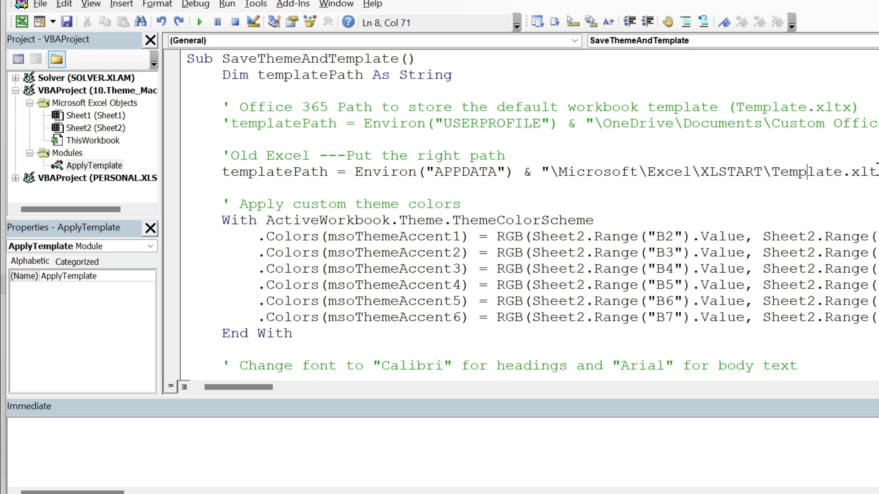
drag(865, 173, 550, 173)
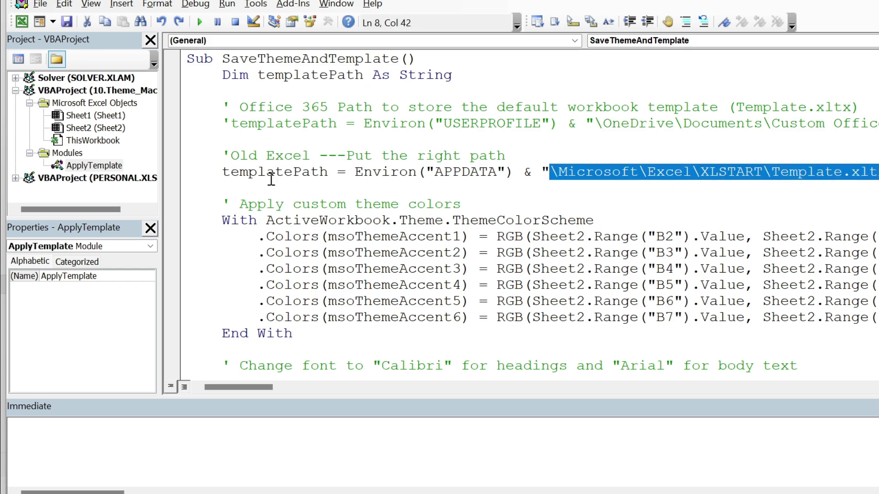